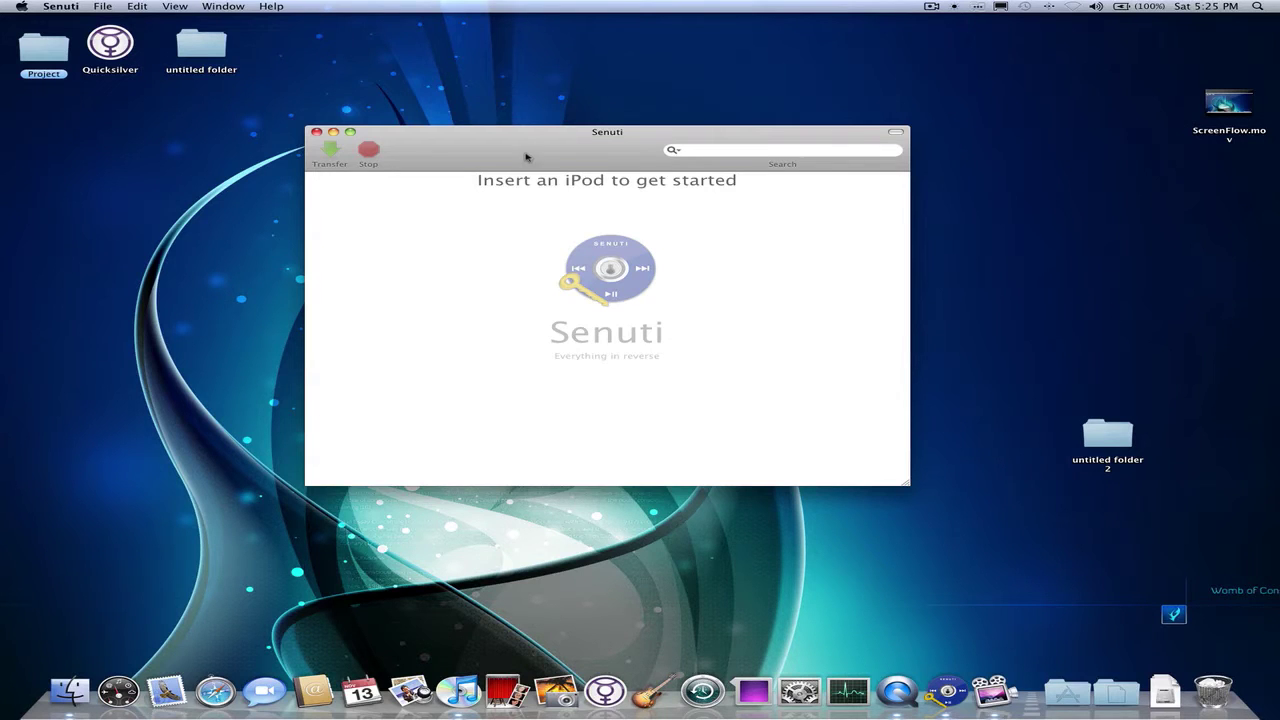
- Move the Senuti window up-left and enlarge it to show the iPhone's 104-song library
left_click_drag(529, 157, 496, 129)
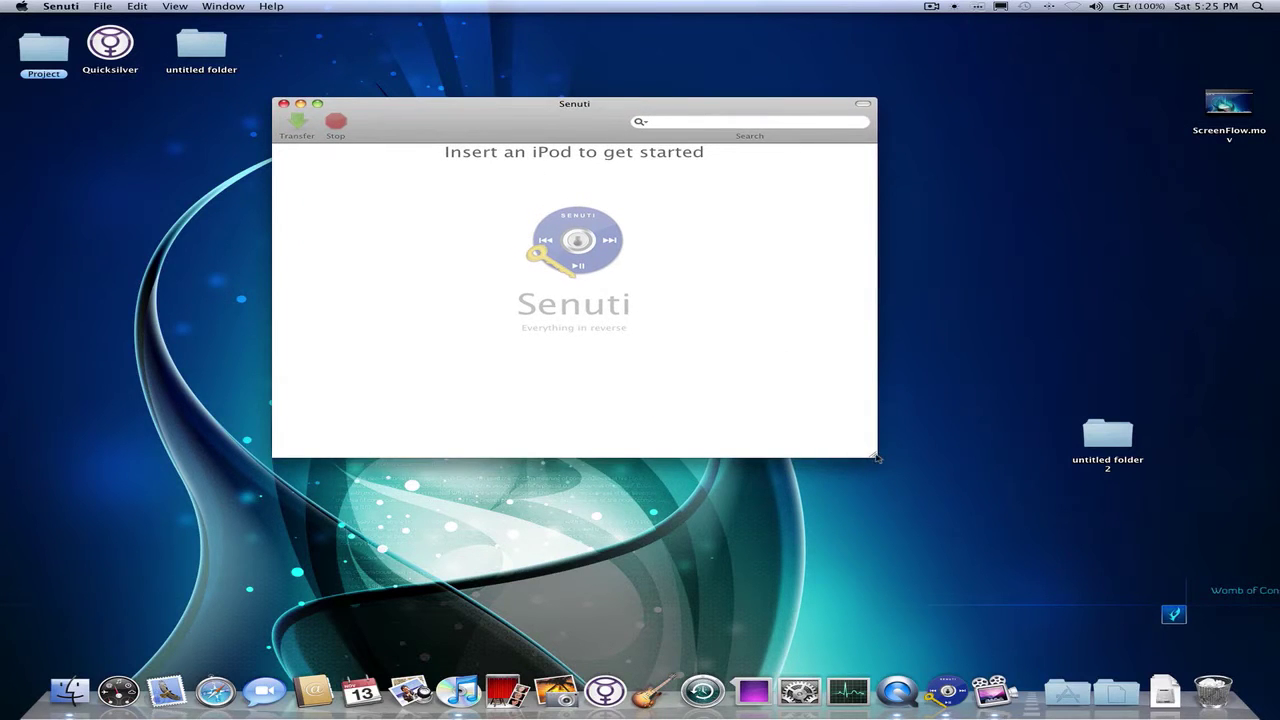
left_click_drag(876, 457, 972, 528)
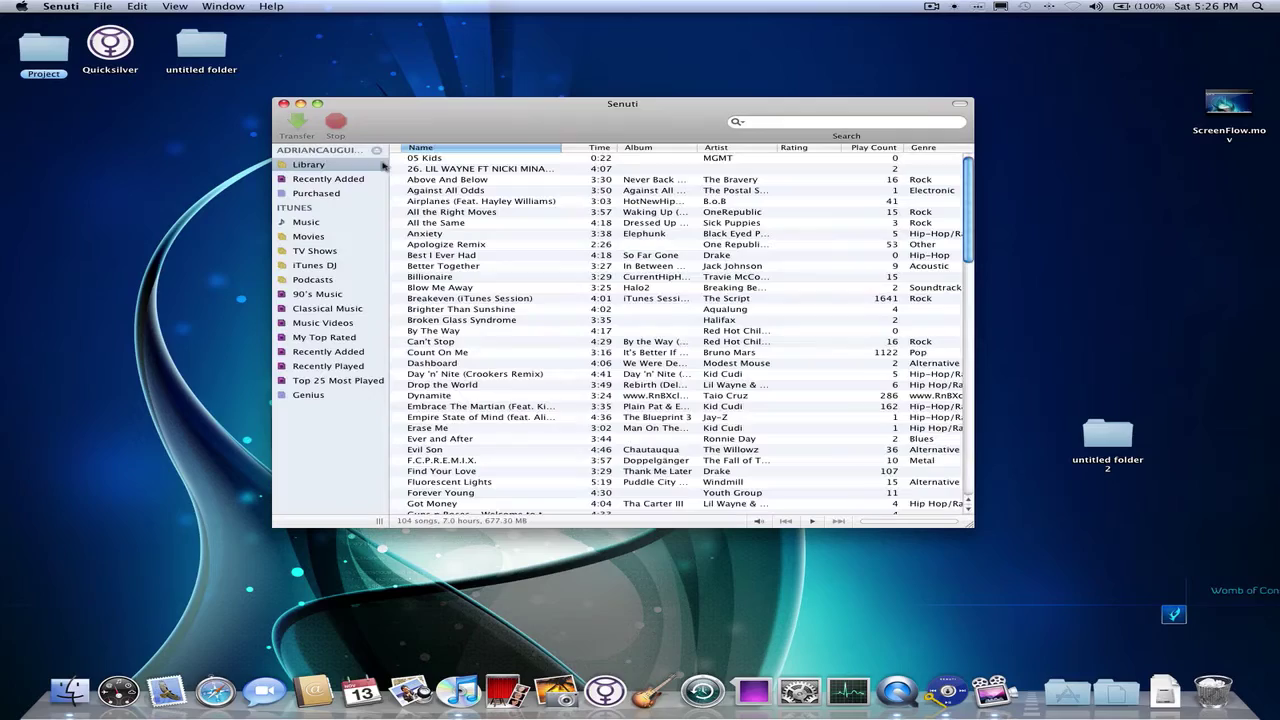
- Scroll through the iPhone's 104-song list in Senuti
scroll(680, 220, "down", 5)
scroll(694, 235, "down", 10)
scroll(696, 250, "down", 5)
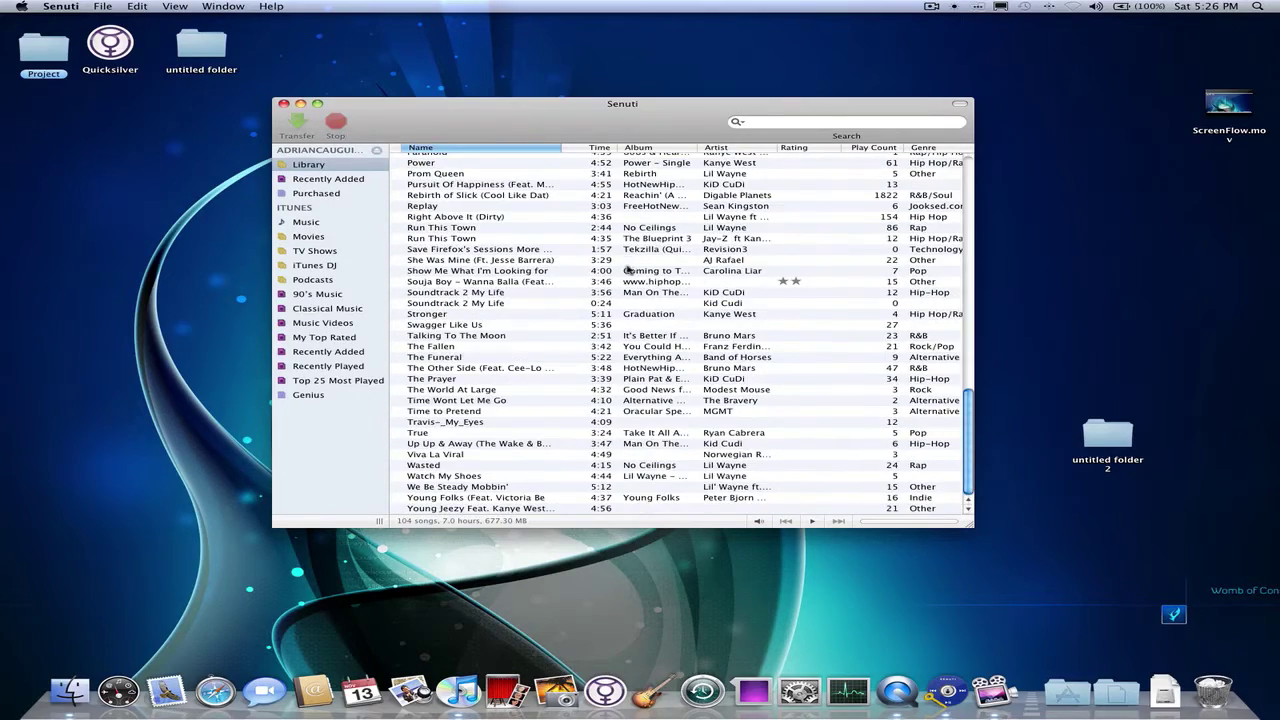
scroll(600, 330, "up", 5)
scroll(560, 345, "up", 5)
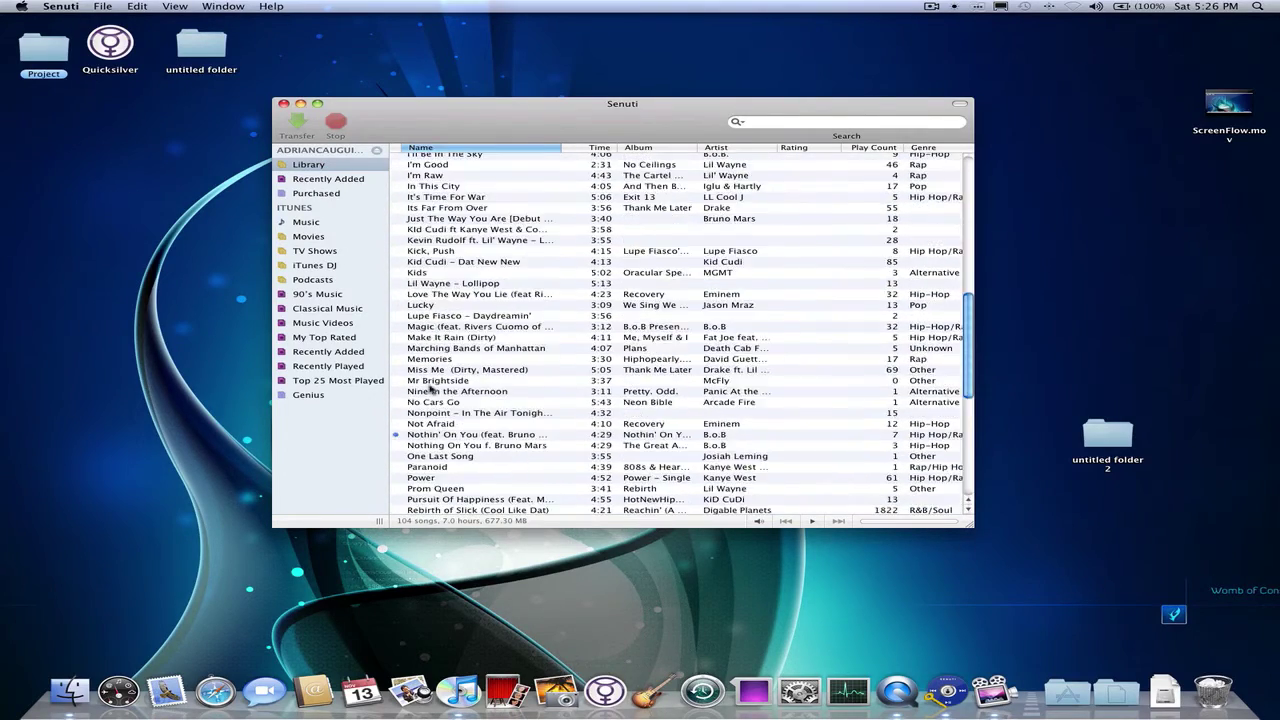
scroll(500, 365, "up", 5)
scroll(450, 390, "up", 5)
scroll(510, 390, "down", 2)
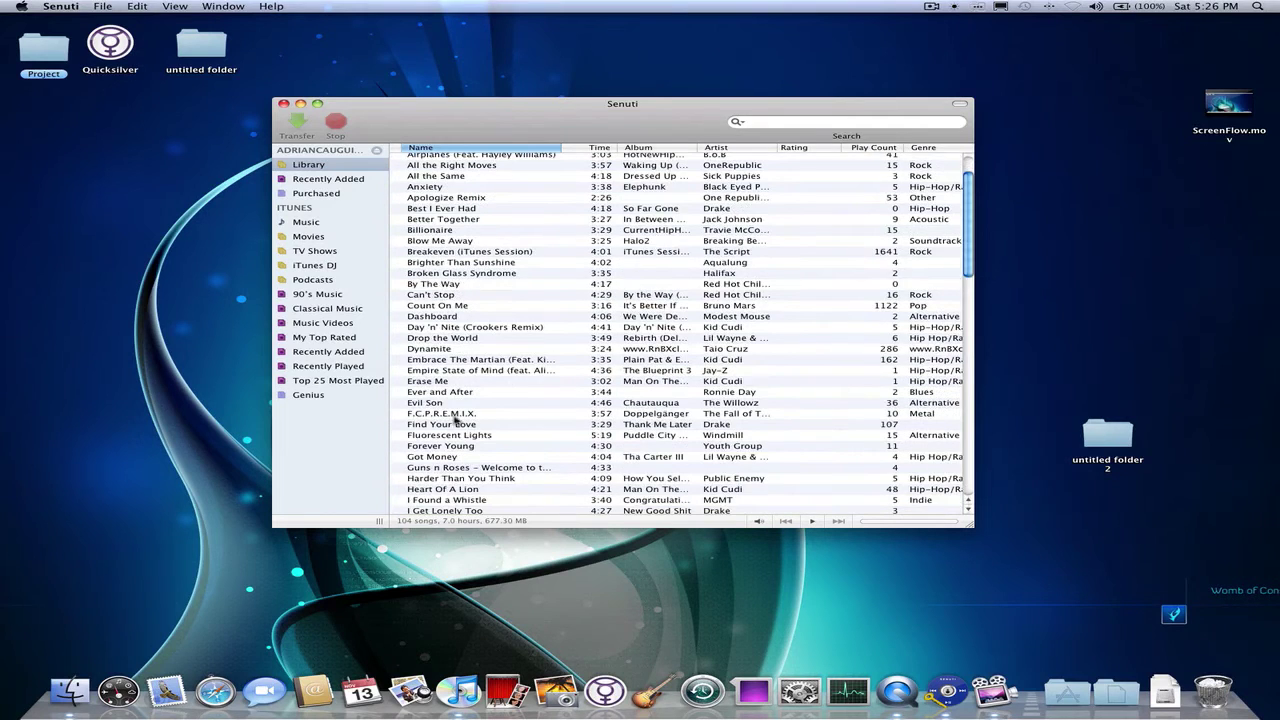
- View the Recently Added and Music lists, then return to the full Library
left_click(341, 180)
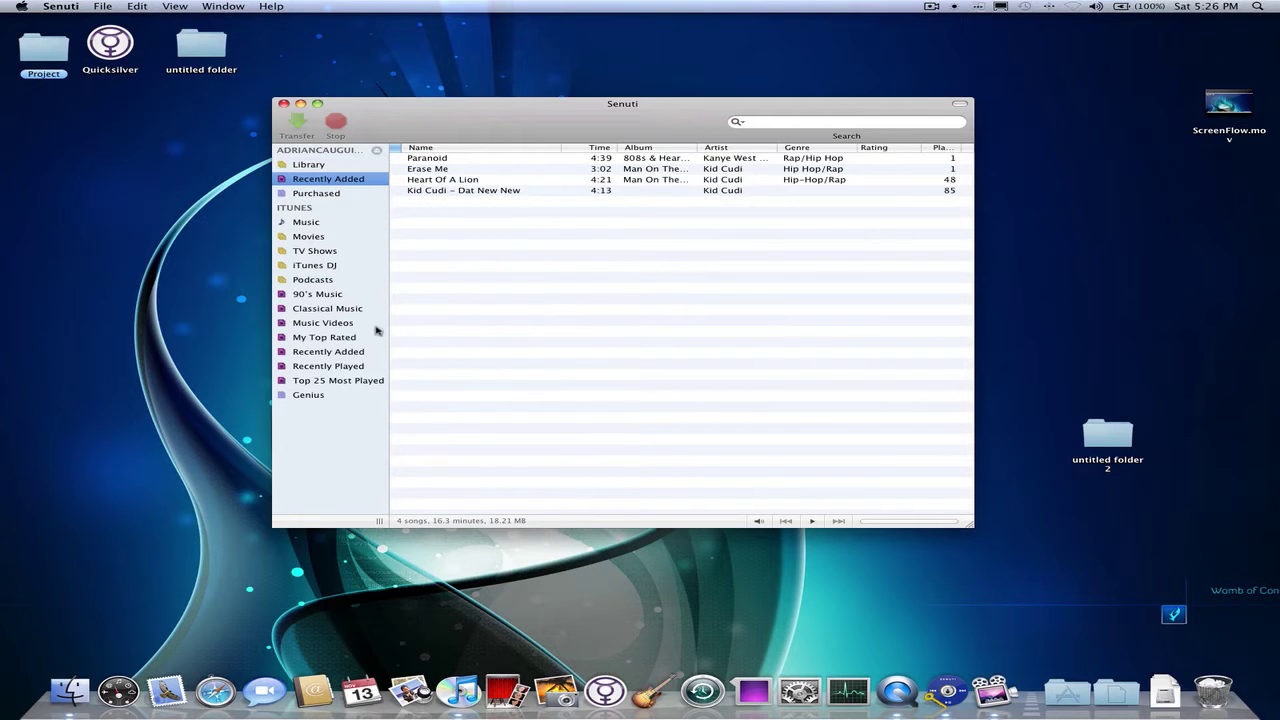
left_click(324, 222)
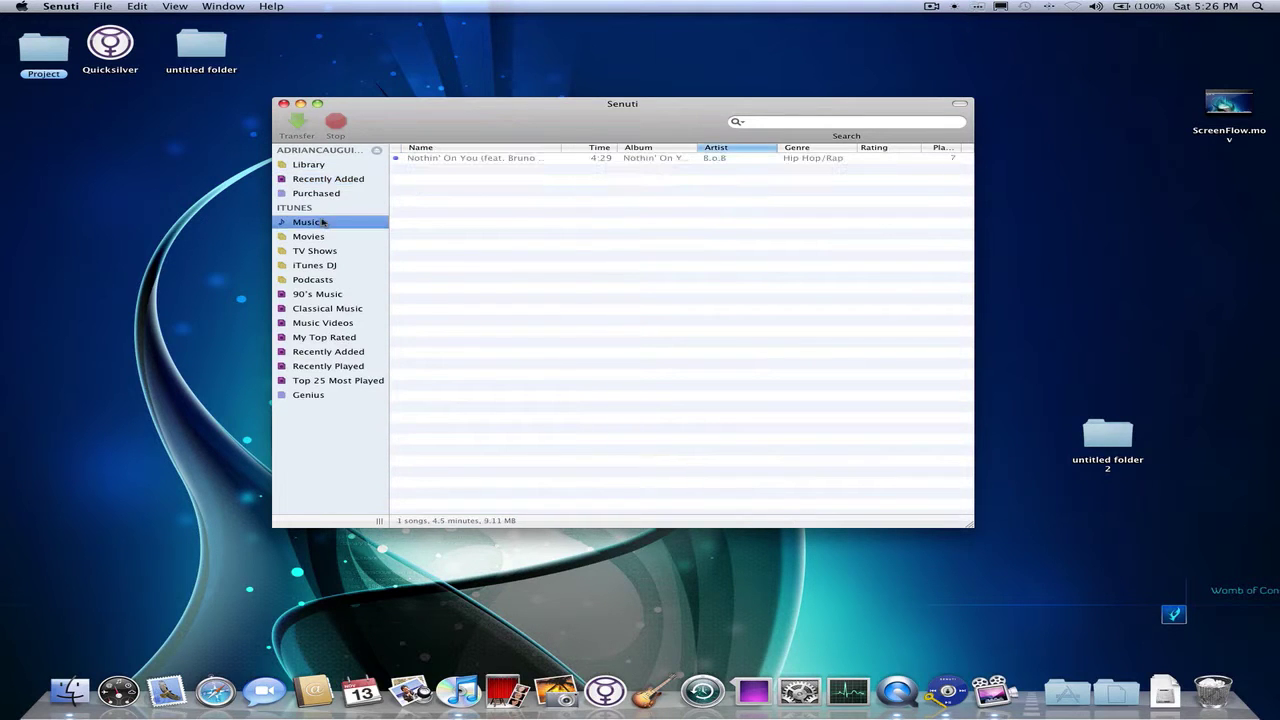
left_click(309, 167)
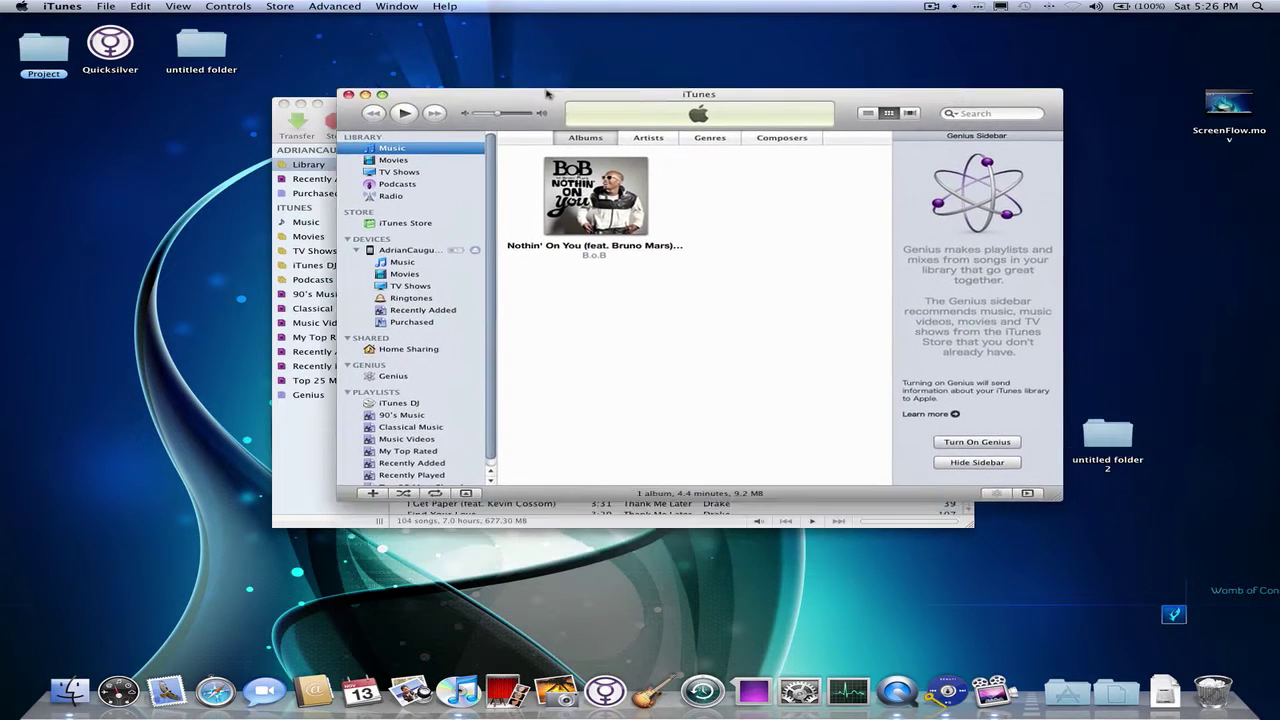
- Move iTunes lower, bring Senuti back in front, and scroll its 104-song list
left_click_drag(548, 94, 541, 138)
left_click(530, 108)
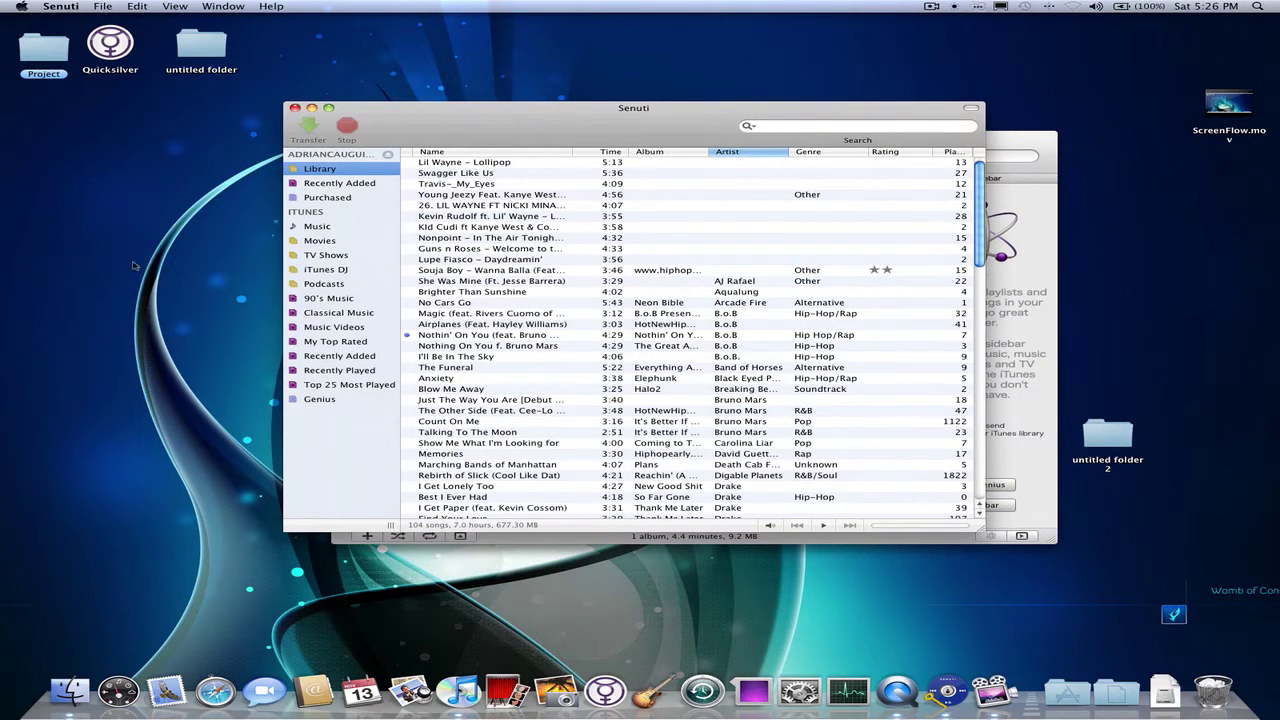
scroll(591, 351, "down", 4)
scroll(430, 400, "down", 1)
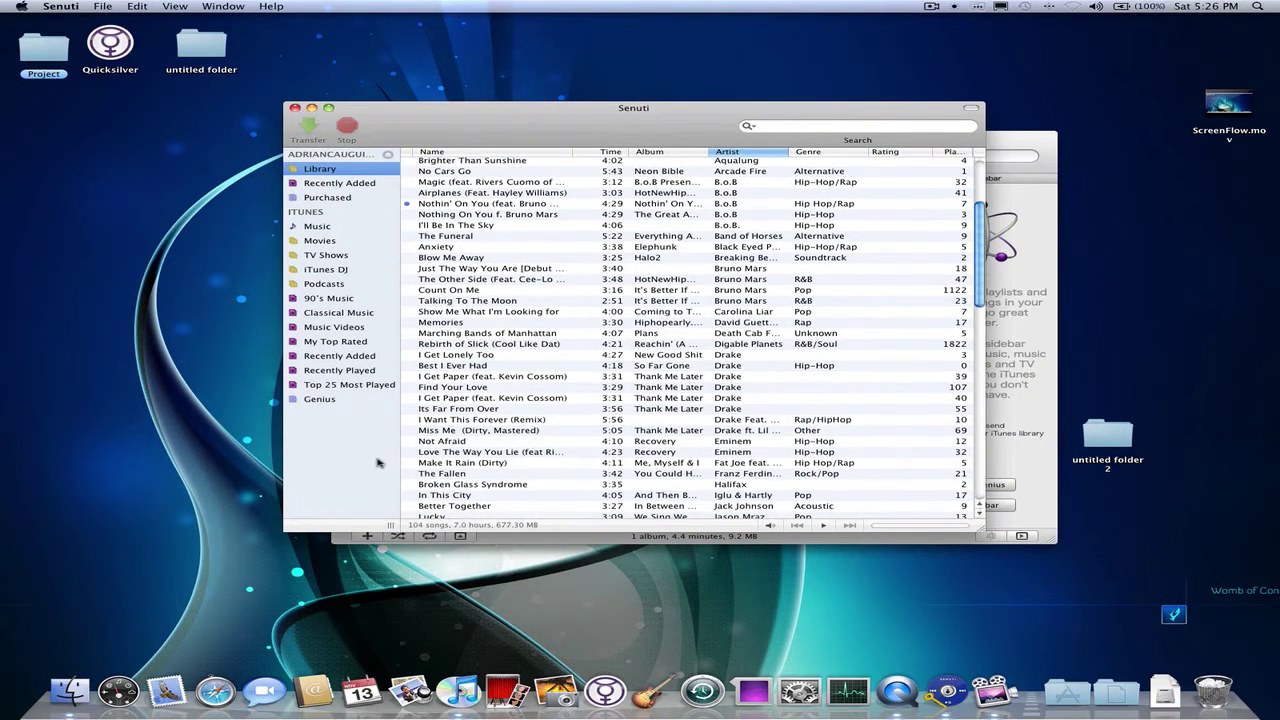
scroll(426, 486, "down", 1)
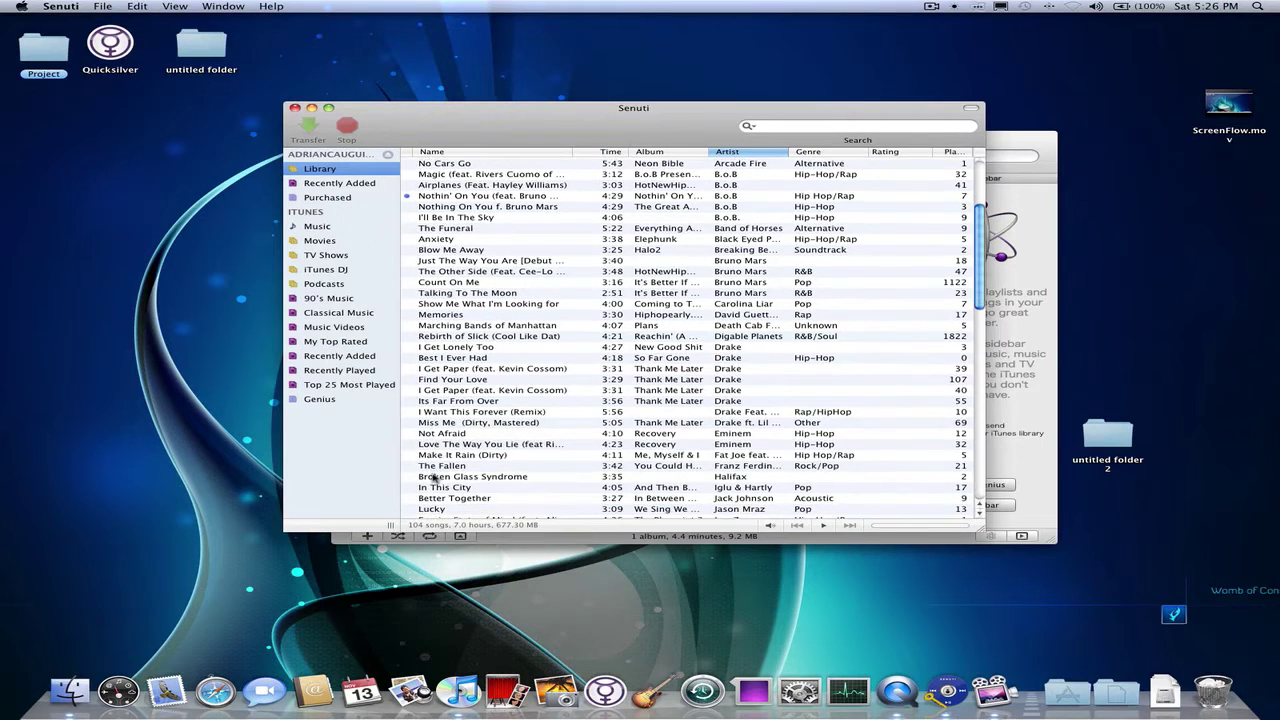
scroll(450, 440, "up", 4)
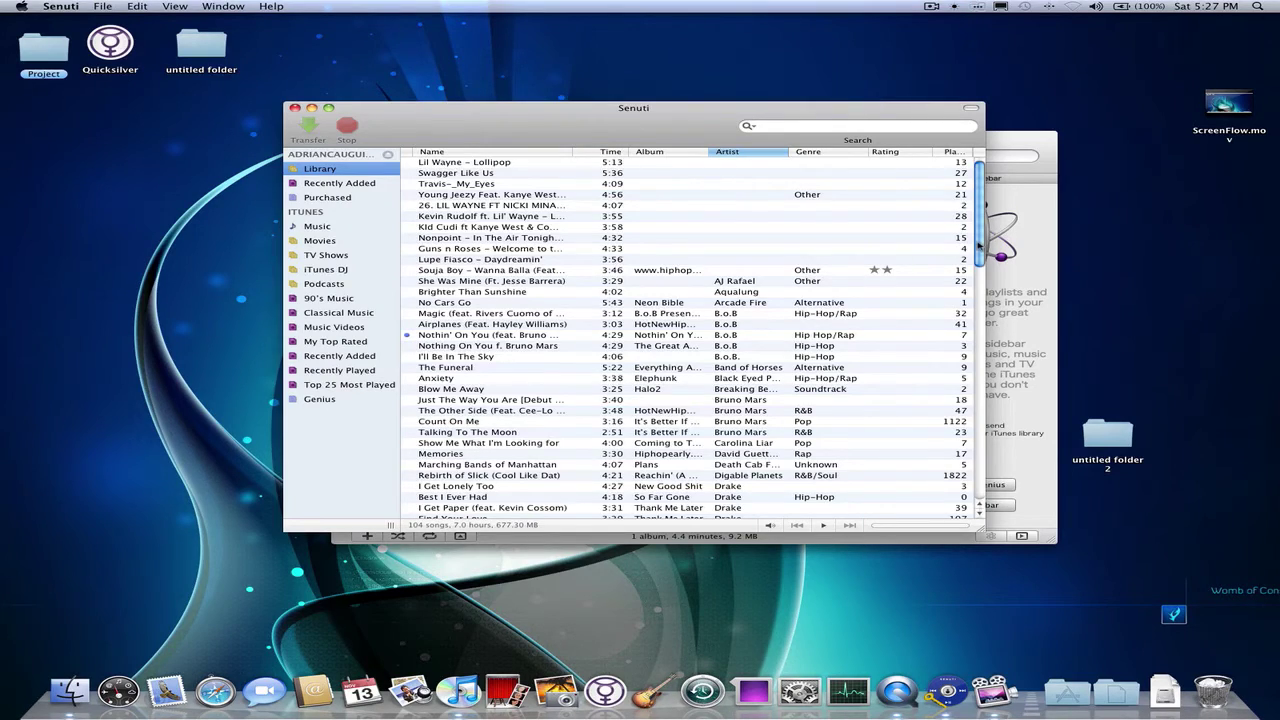
- Select the Kid Cudi tracks Erase Me through Embrace The Martian and start their transfer
mouse_move(980, 245)
left_mouse_down()
mouse_move(968, 313)
mouse_move(980, 413)
mouse_move(982, 398)
left_mouse_up()
left_click(478, 338)
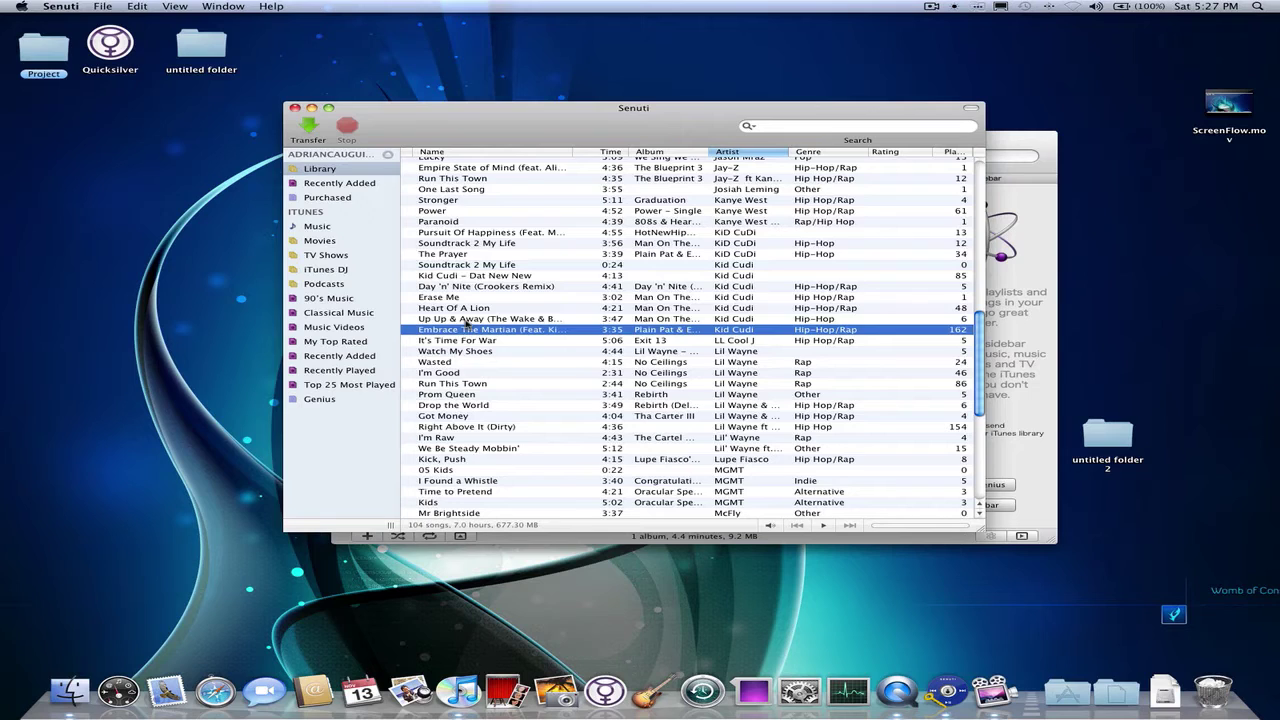
key("shift+Up")
key("shift+Up")
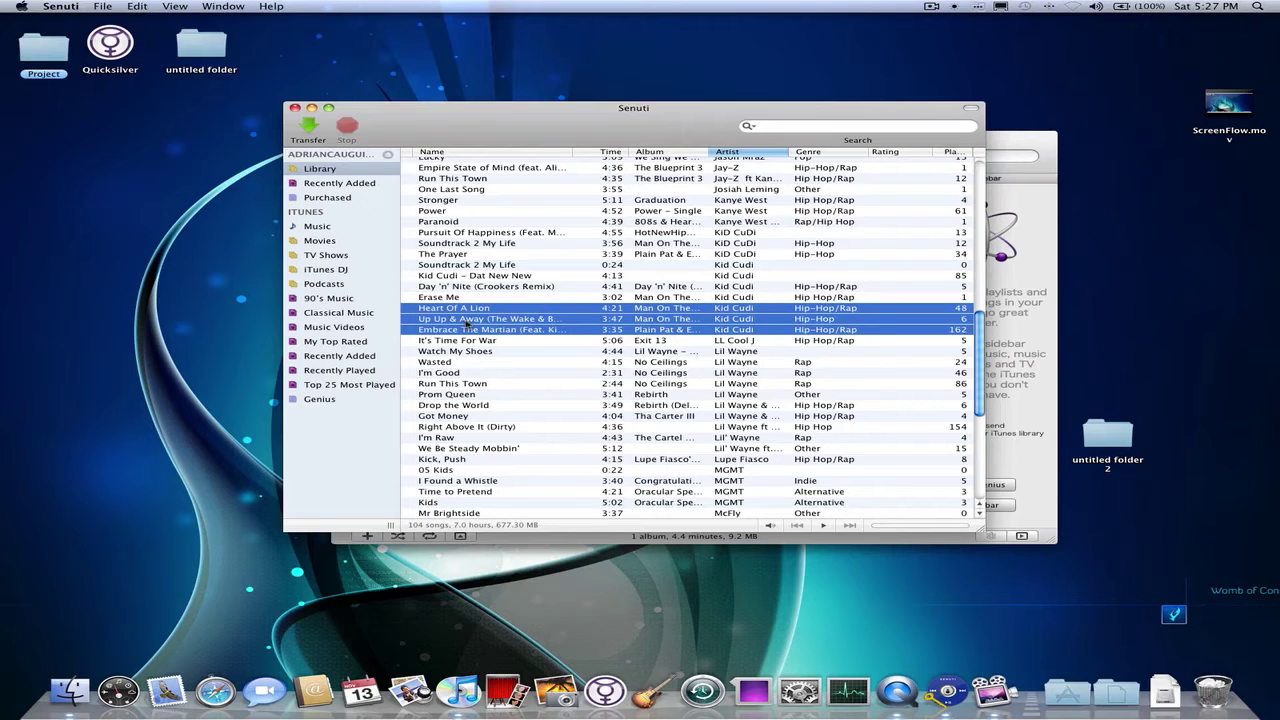
key("shift+Up")
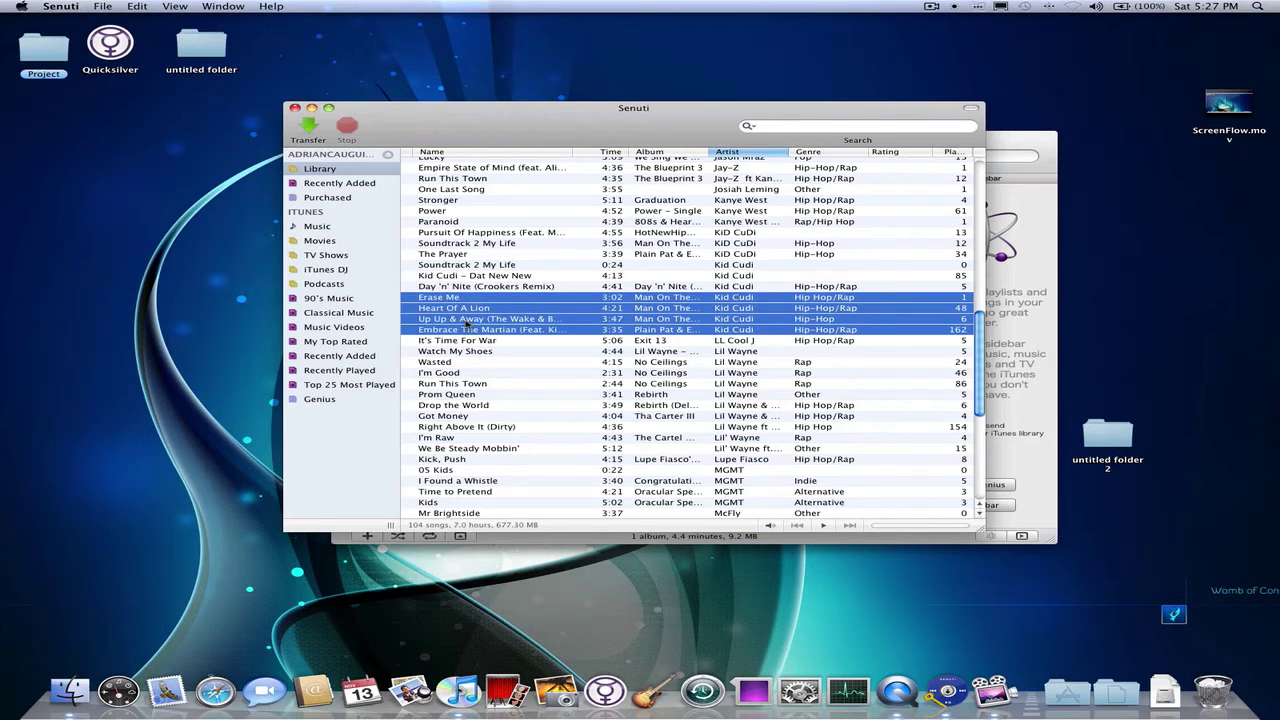
left_click(304, 126)
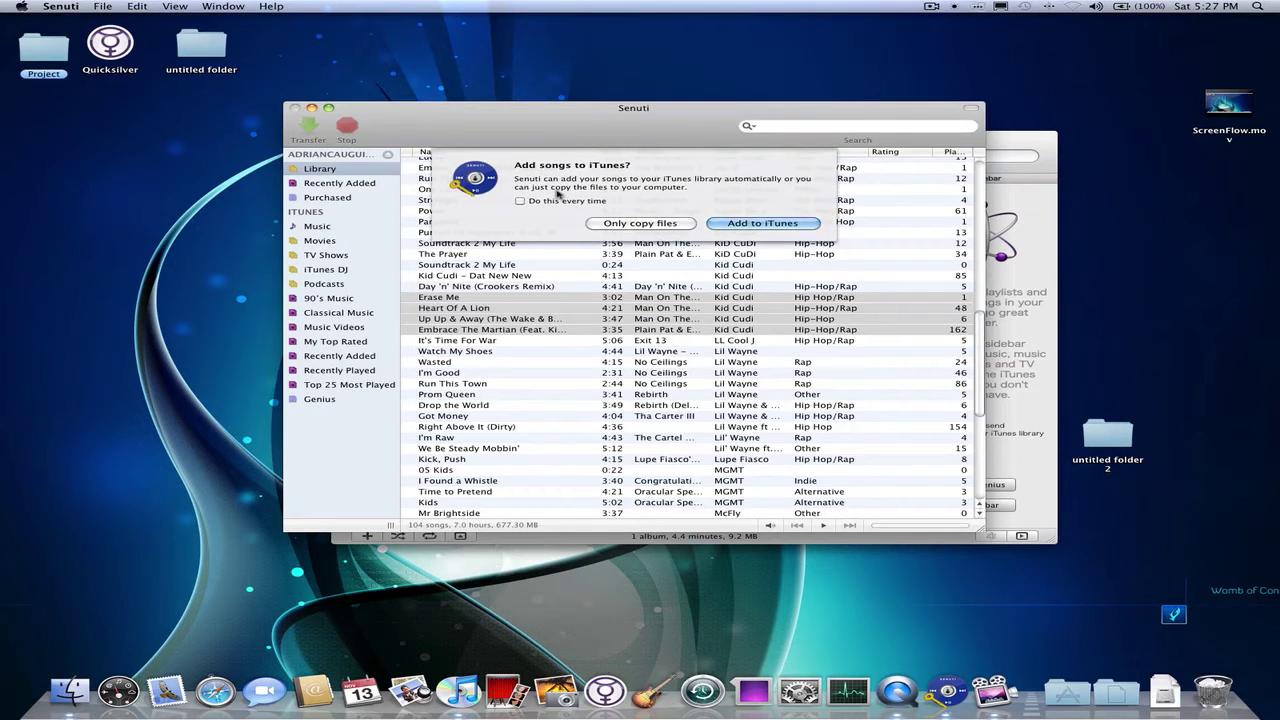
- Choose to add the transferred songs to the iTunes library, glance at iTunes, then return to Senuti
left_click(762, 223)
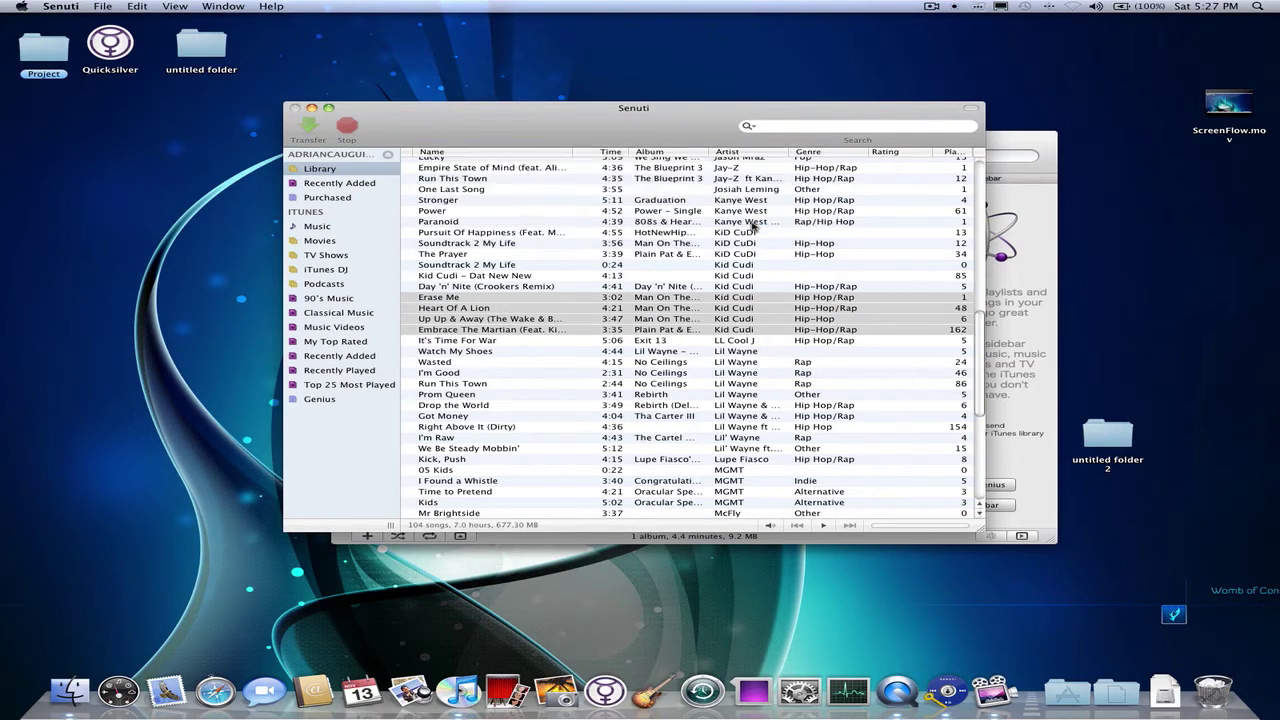
left_click(1023, 240)
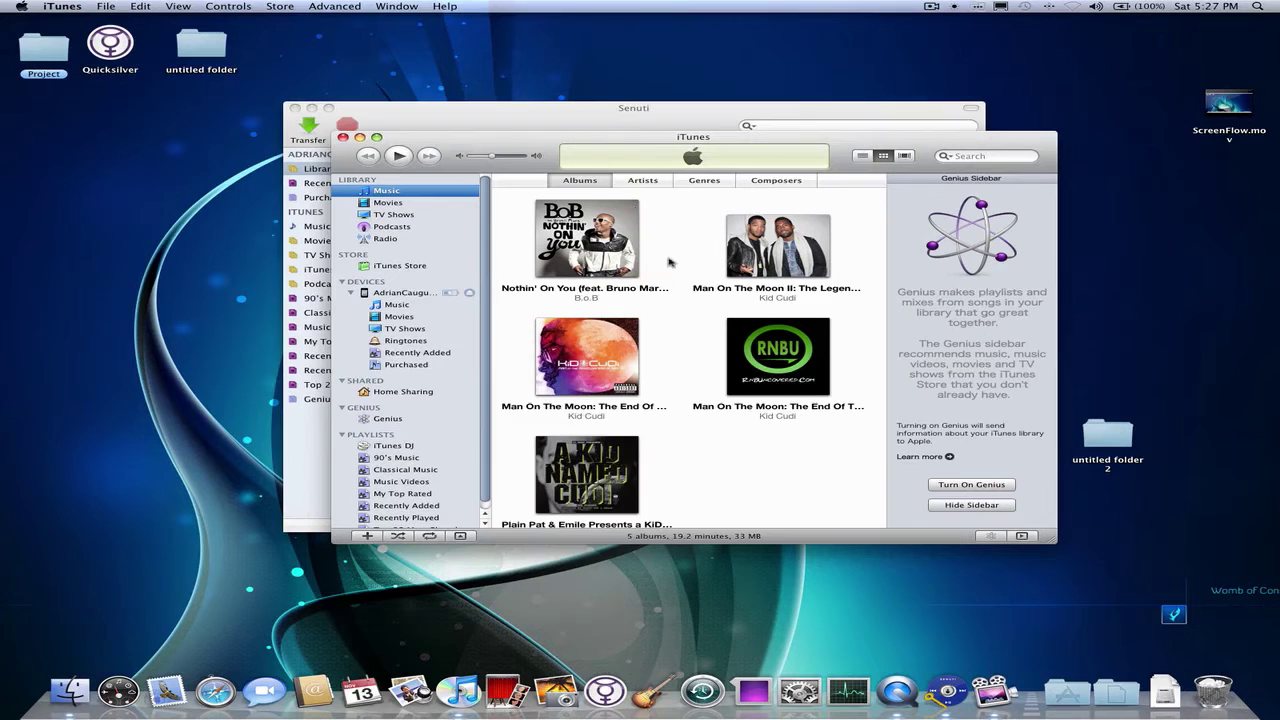
left_click(504, 126)
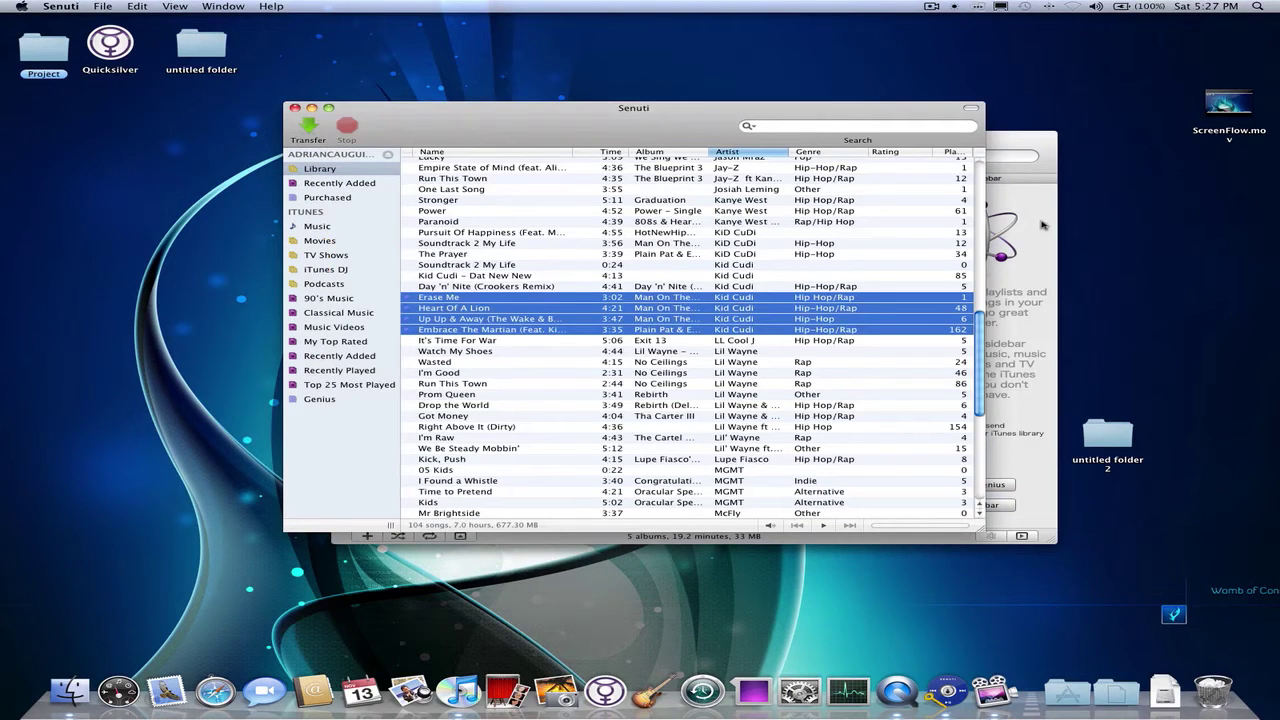
- Scroll Senuti's song list to recheck the four selected Kid Cudi tracks
scroll(853, 260, "up", 5)
scroll(853, 260, "up", 3)
scroll(853, 260, "up", 2)
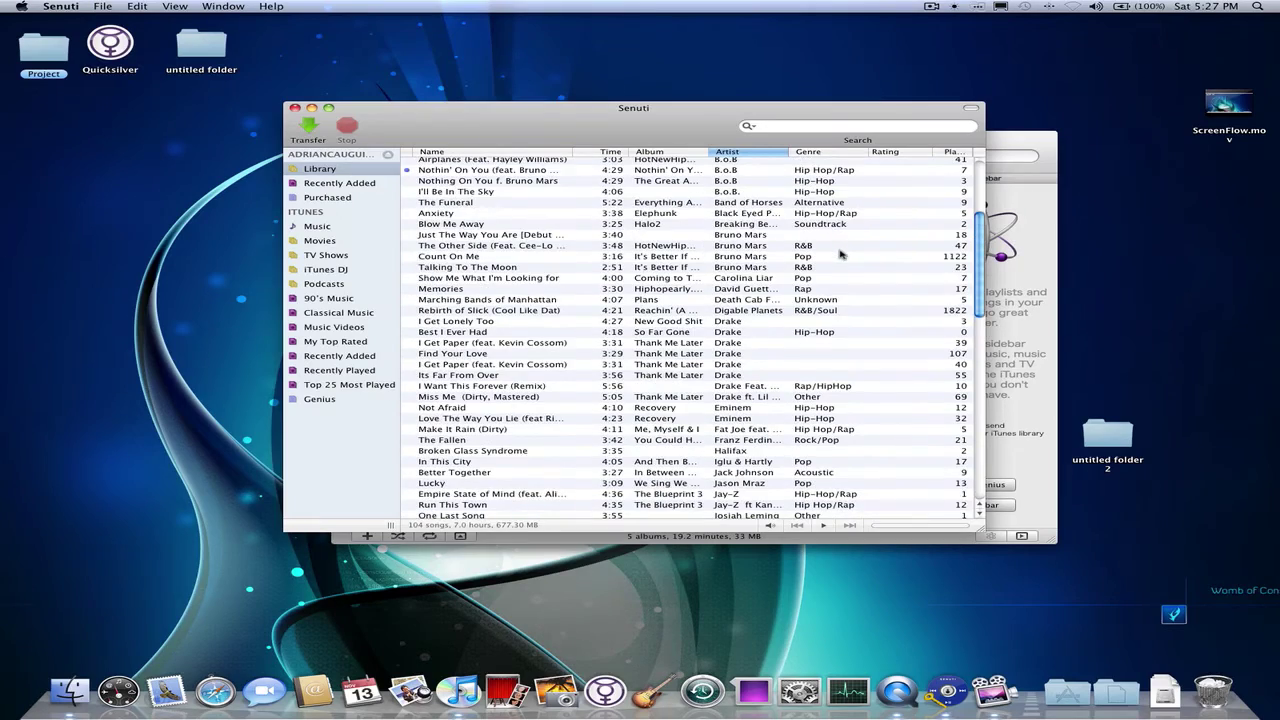
scroll(700, 270, "up", 3)
scroll(697, 266, "up", 3)
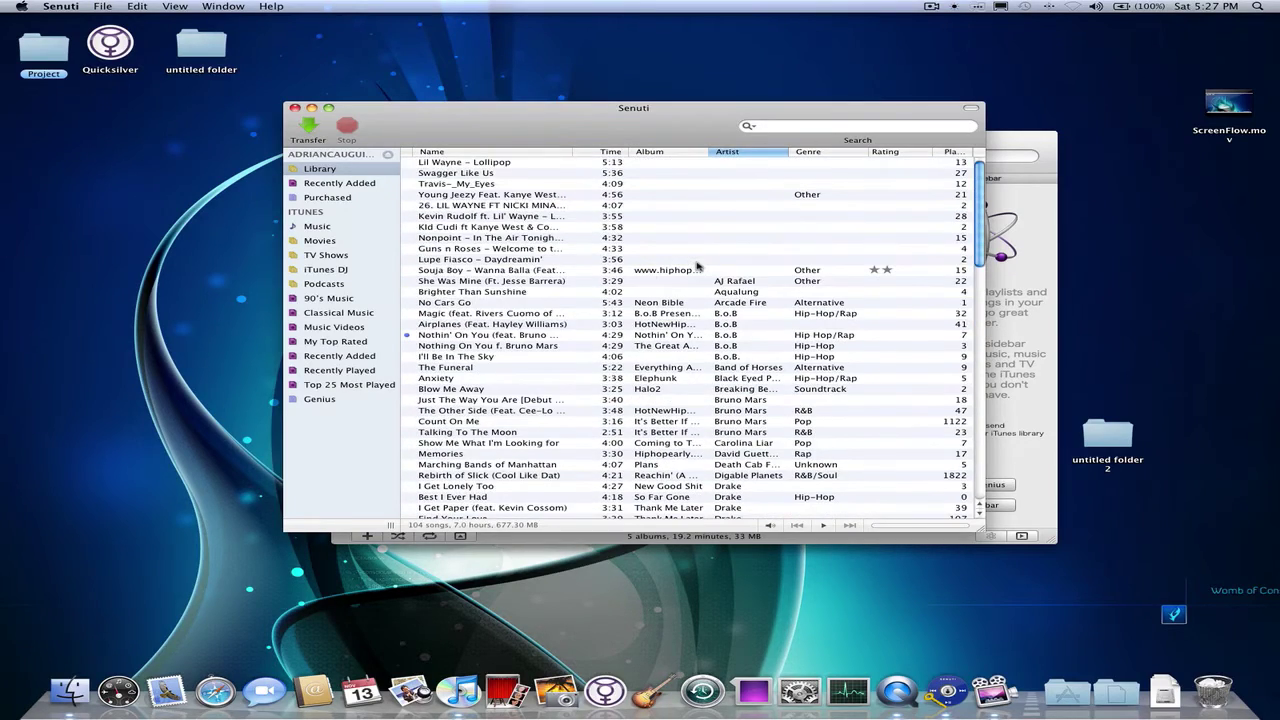
scroll(546, 290, "down", 5)
scroll(545, 310, "down", 5)
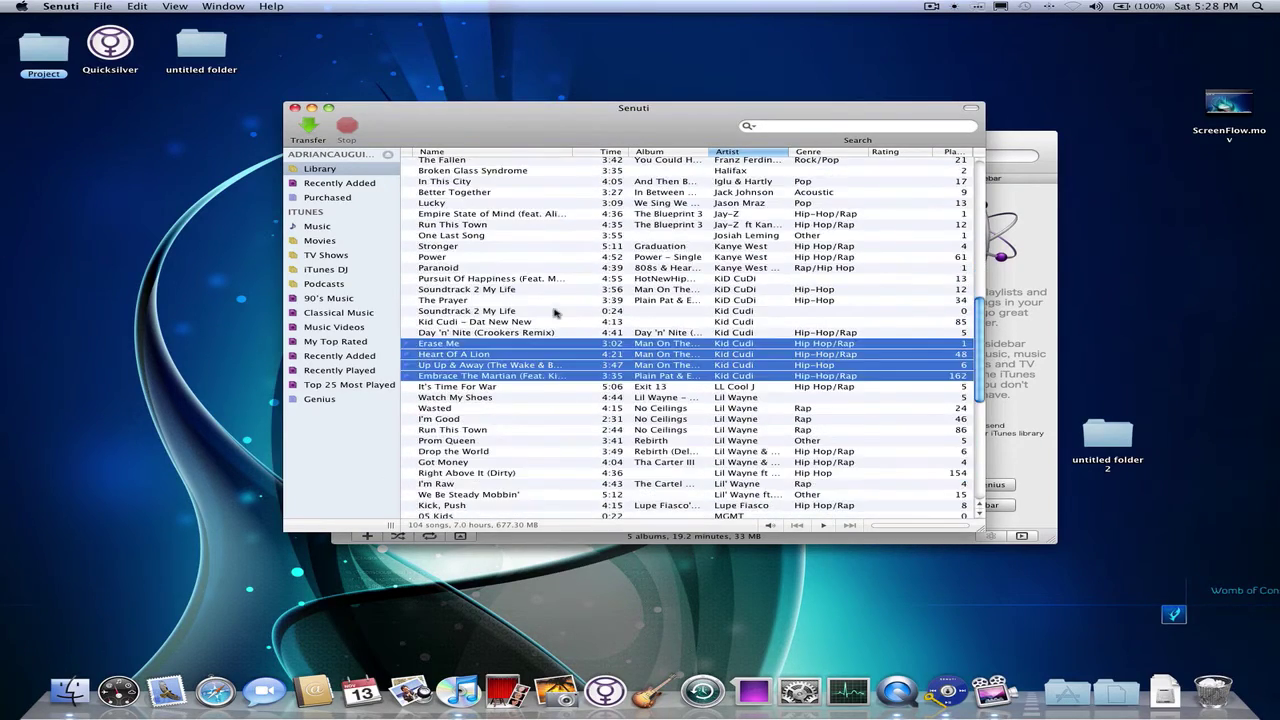
scroll(543, 330, "down", 5)
scroll(545, 334, "up", 5)
scroll(545, 334, "up", 6)
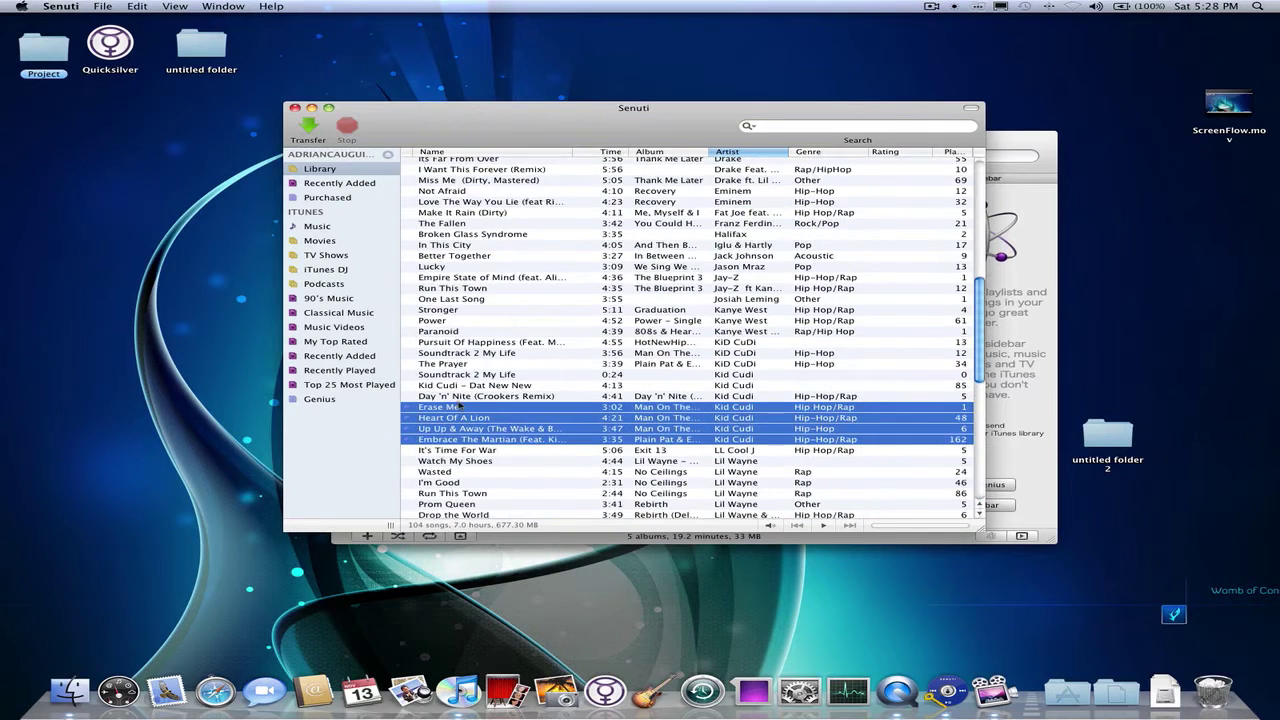
scroll(745, 440, "down", 7)
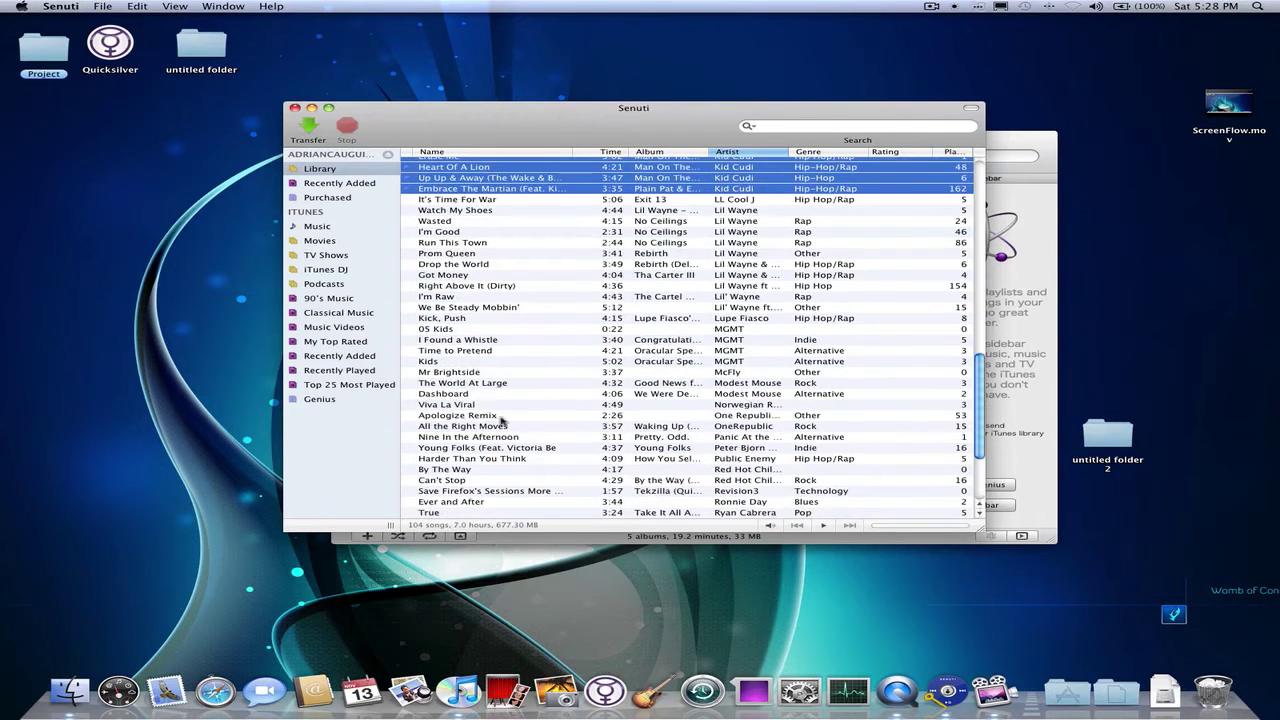
- Reposition iTunes to view the Kid Cudi albums in its Music grid, then minimize it
left_click(1062, 252)
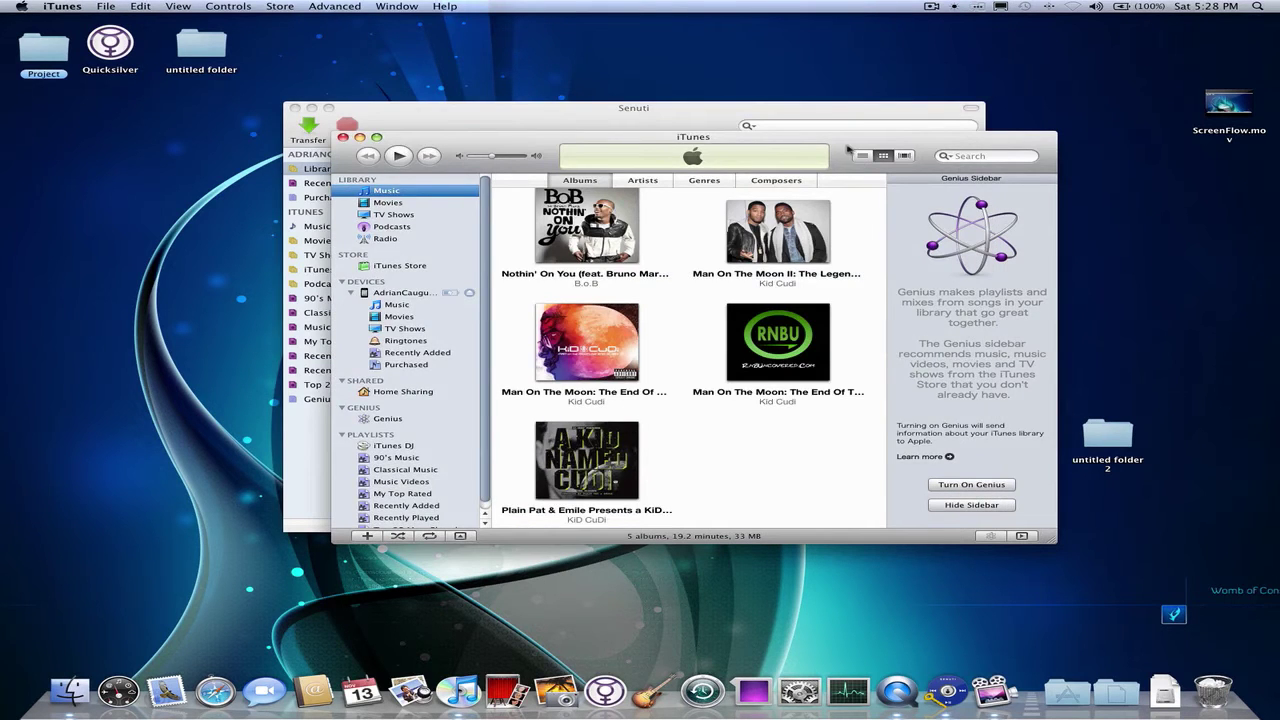
left_click_drag(851, 153, 802, 128)
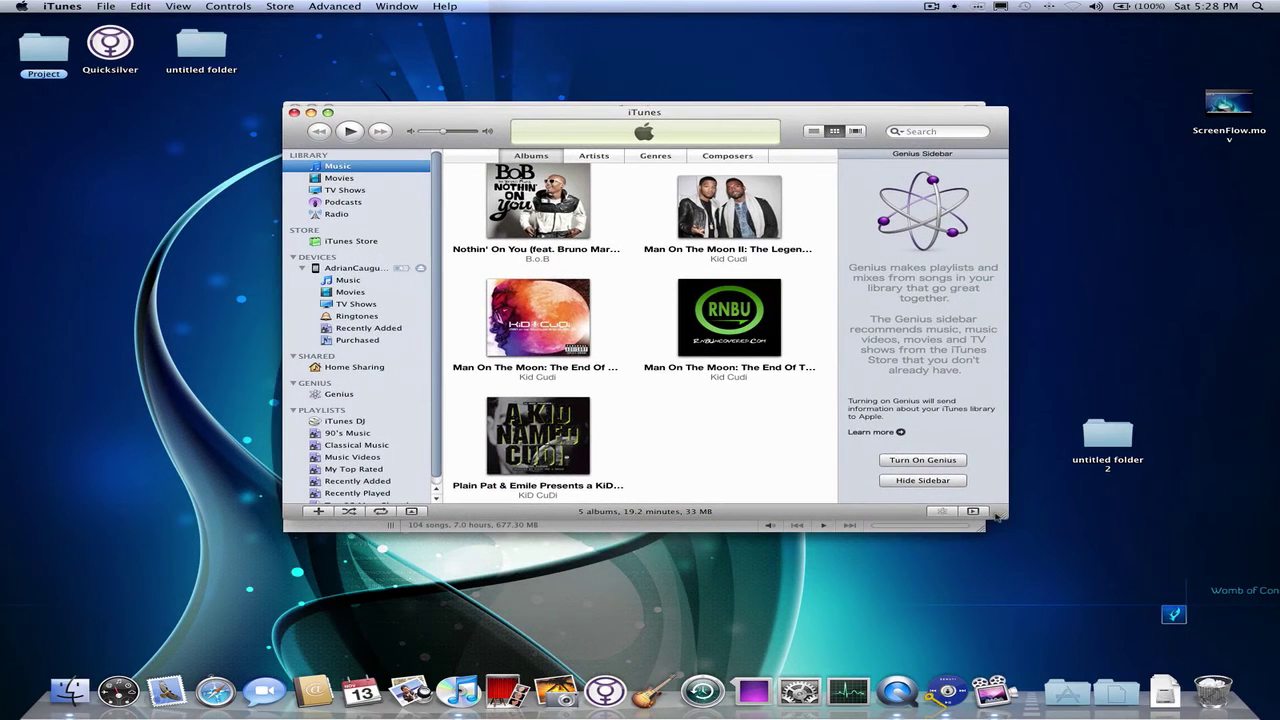
mouse_move(1000, 516)
left_mouse_down()
mouse_move(922, 492)
mouse_move(1024, 555)
left_mouse_up()
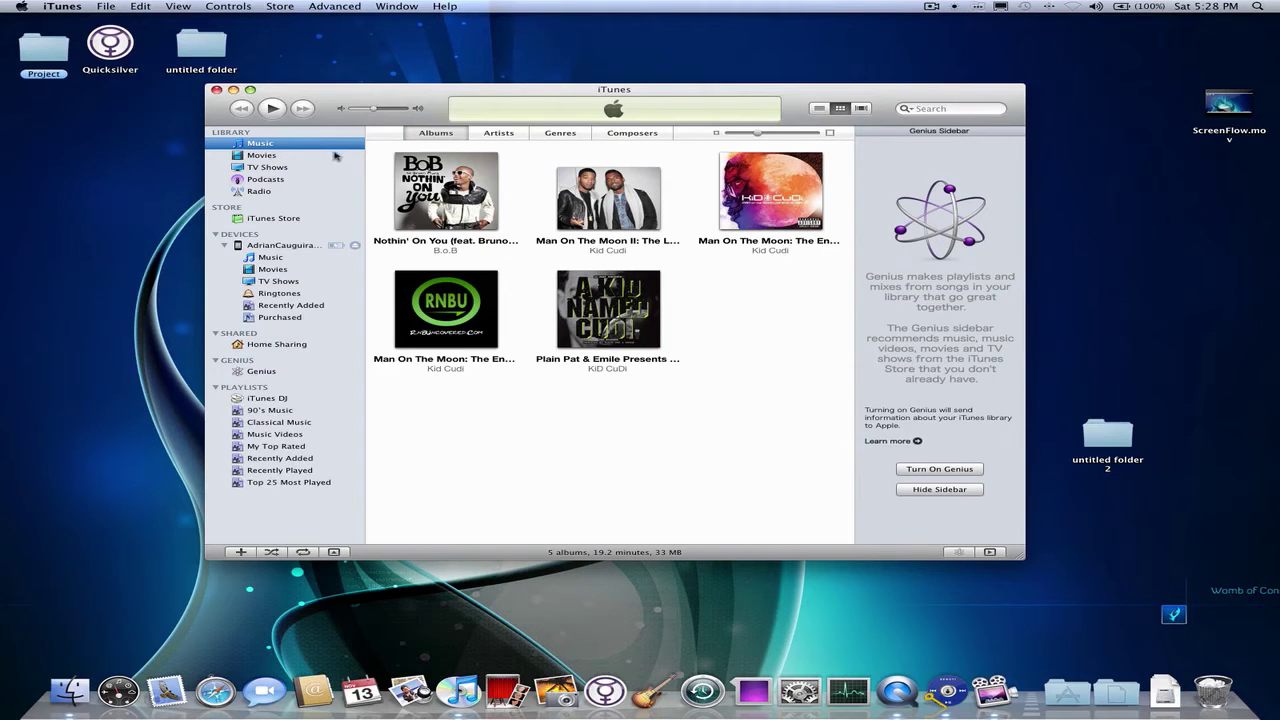
left_click(233, 90)
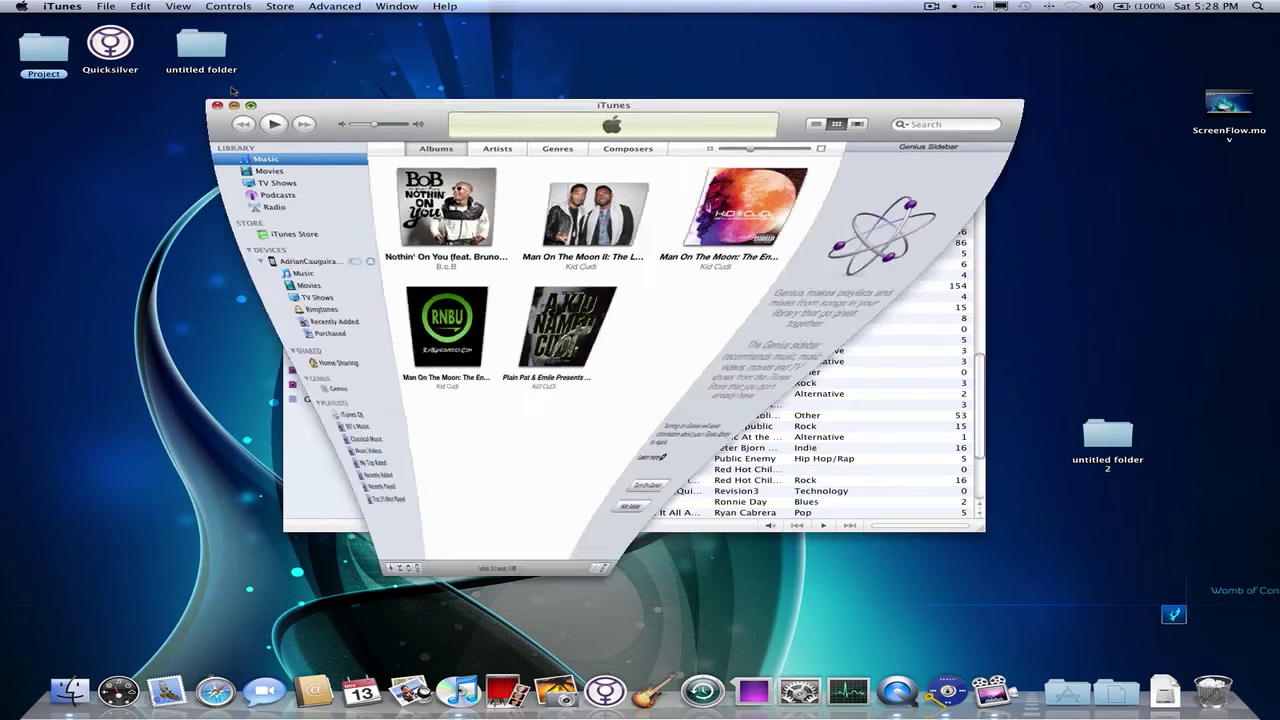
- Scroll Senuti's 104-song list and clear the four-song Kid Cudi selection
scroll(614, 244, "up", 10)
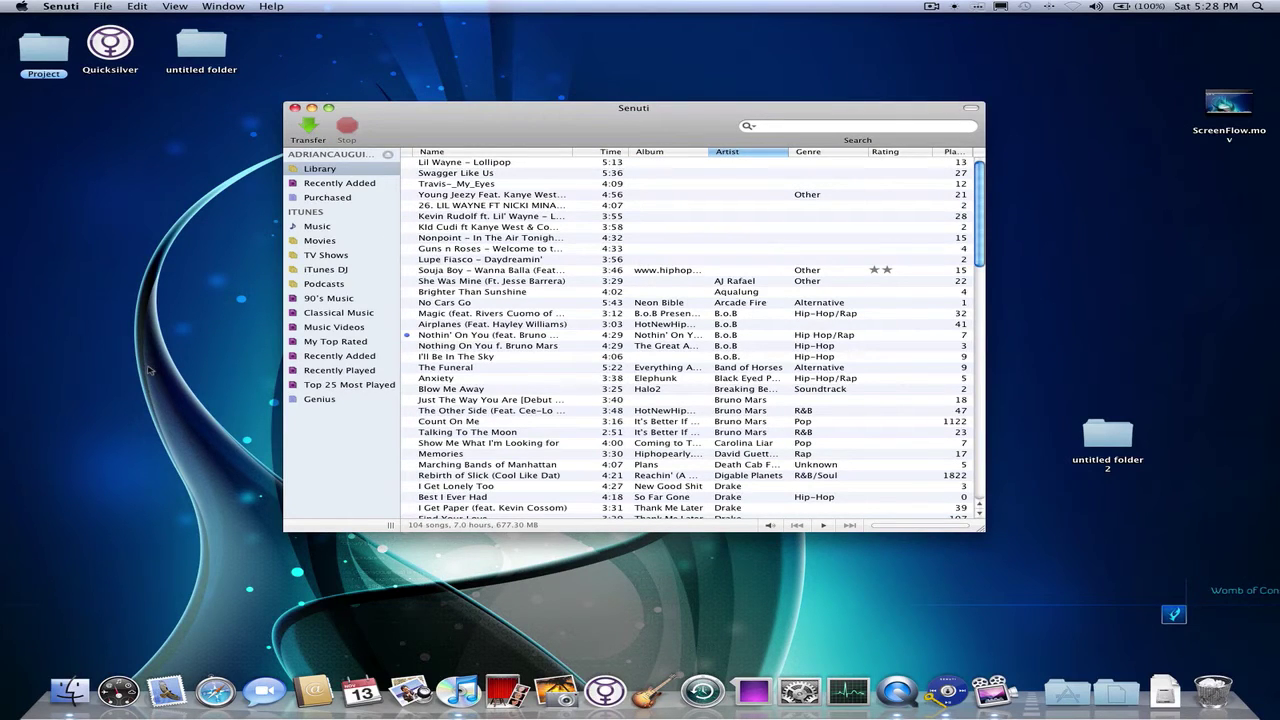
scroll(508, 334, "down", 5)
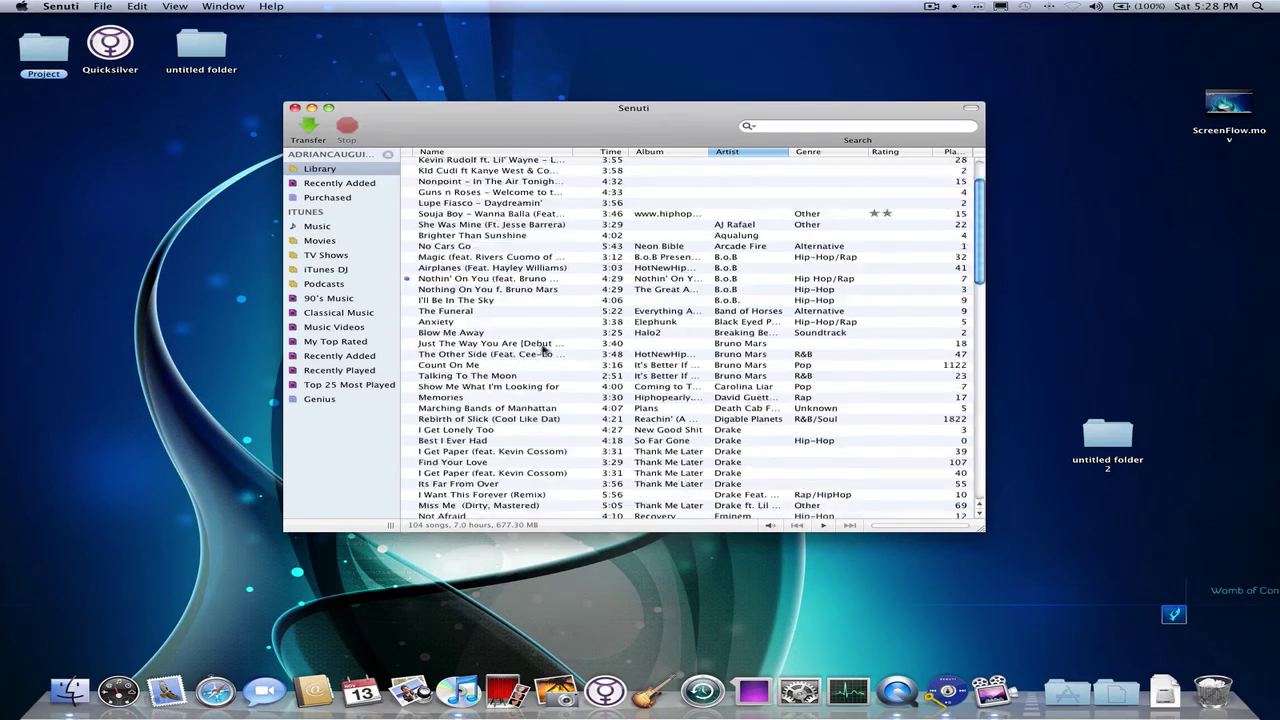
scroll(580, 363, "down", 10)
scroll(586, 380, "down", 10)
scroll(510, 390, "up", 3)
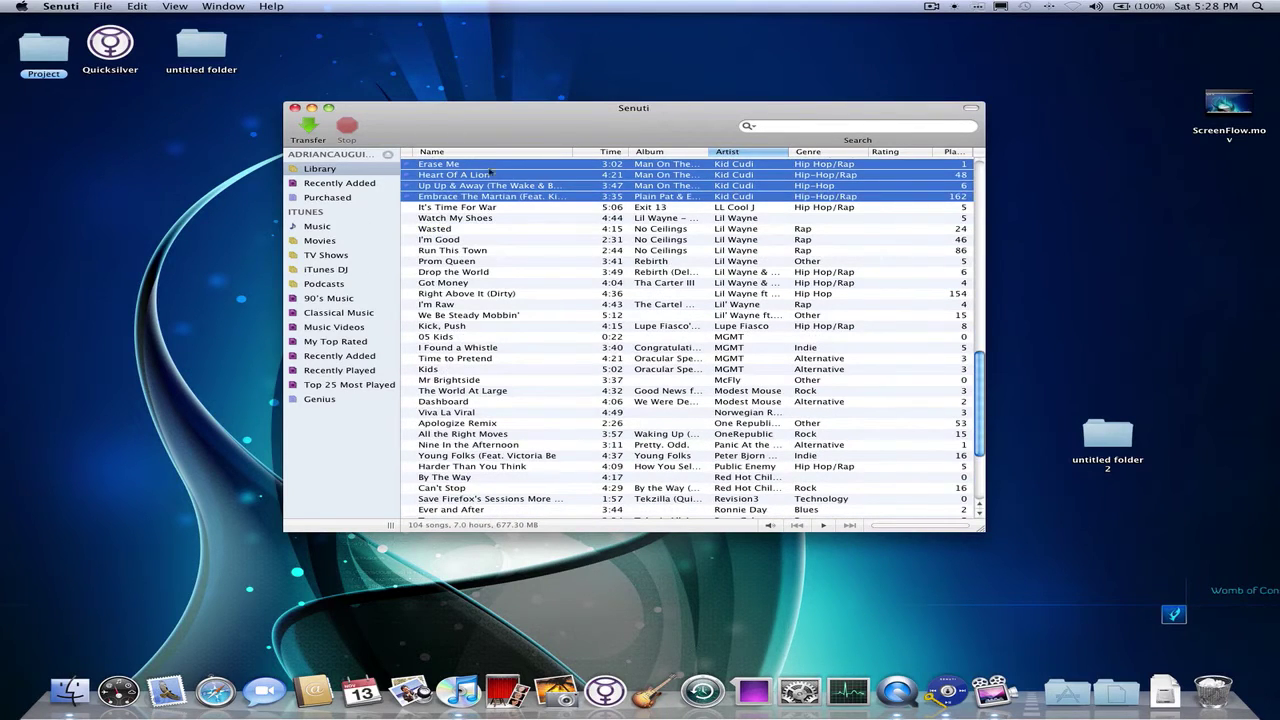
left_click(563, 272)
scroll(562, 274, "up", 15)
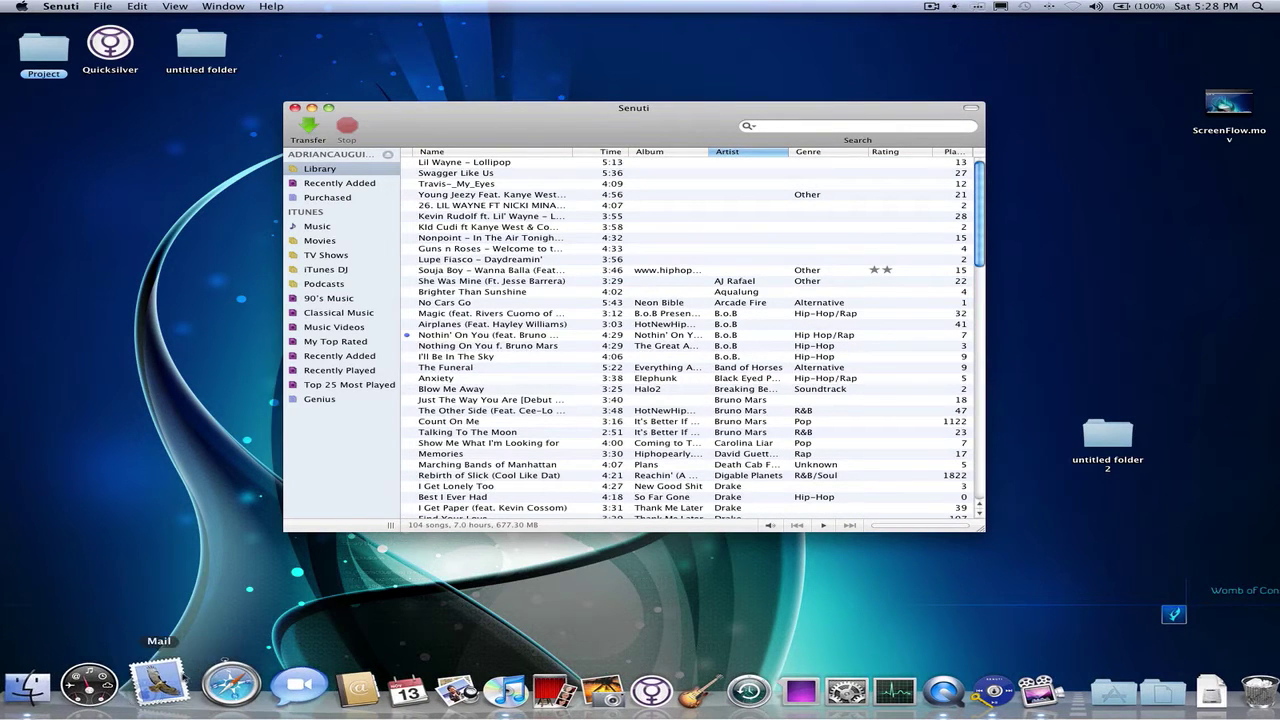
- In Safari, search Google for 'senuti' and open the fadingred.com result
left_click(212, 685)
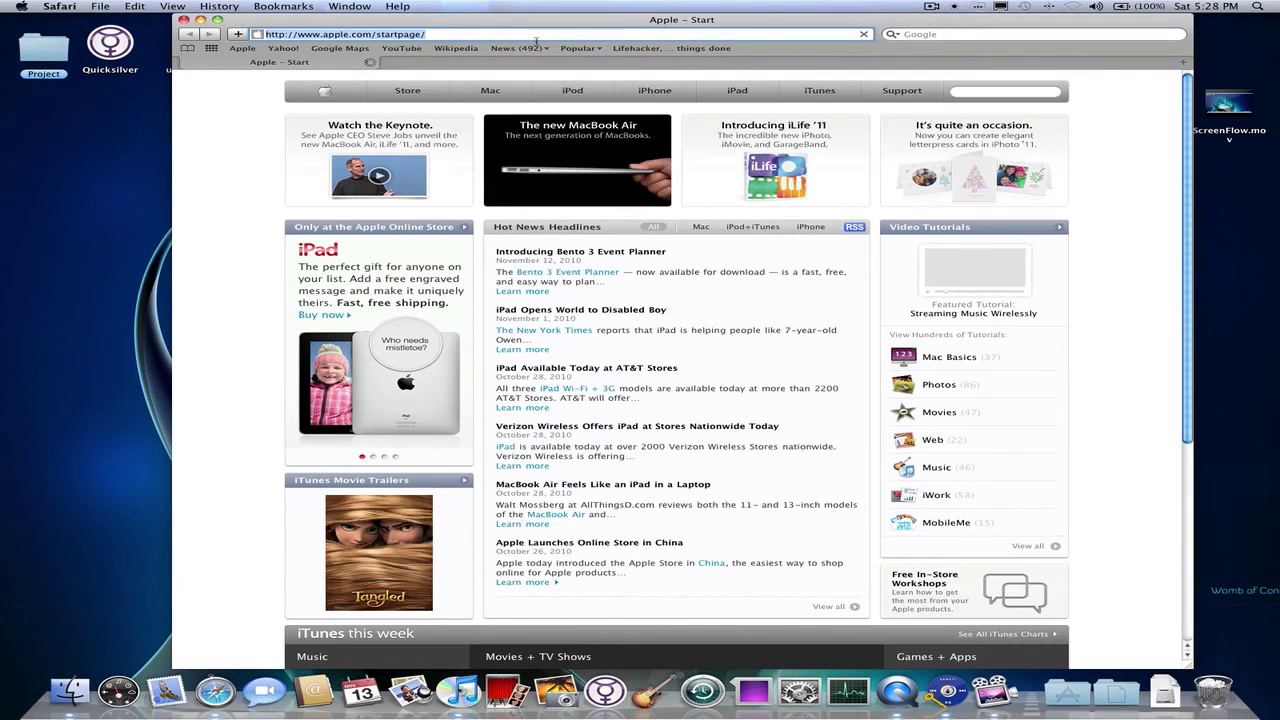
left_click(953, 37)
type("senuti")
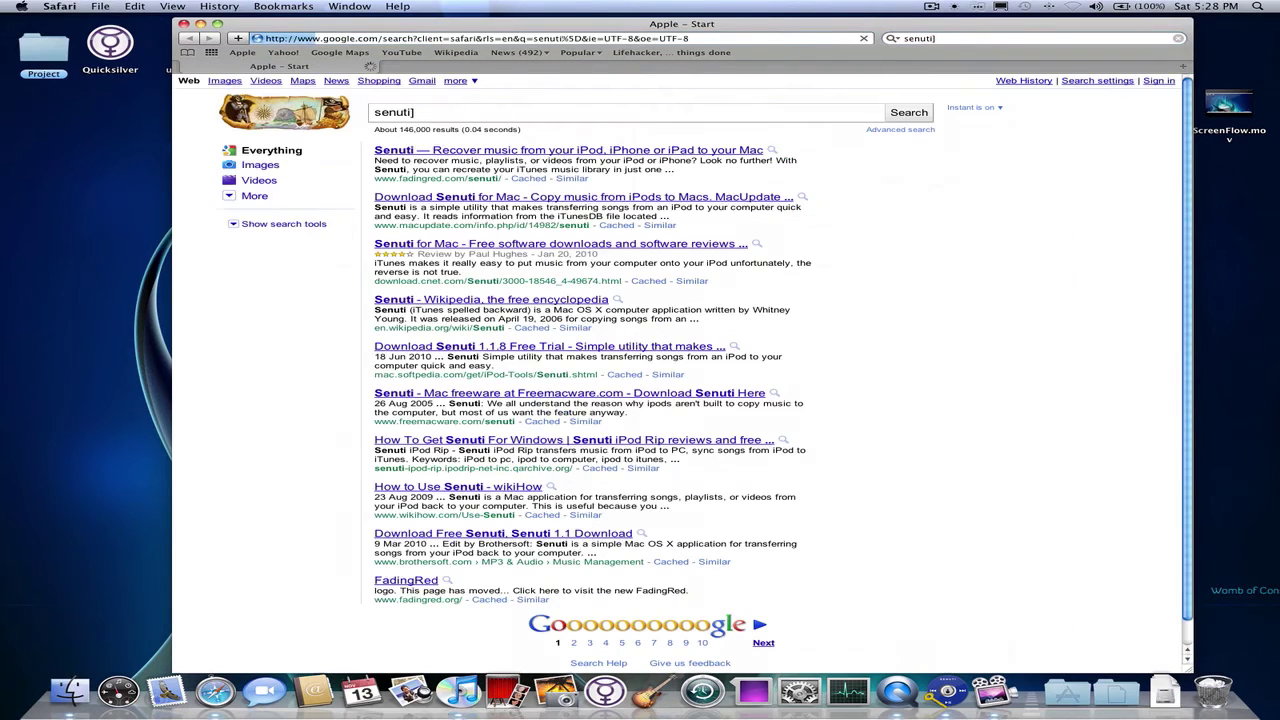
left_click(686, 150)
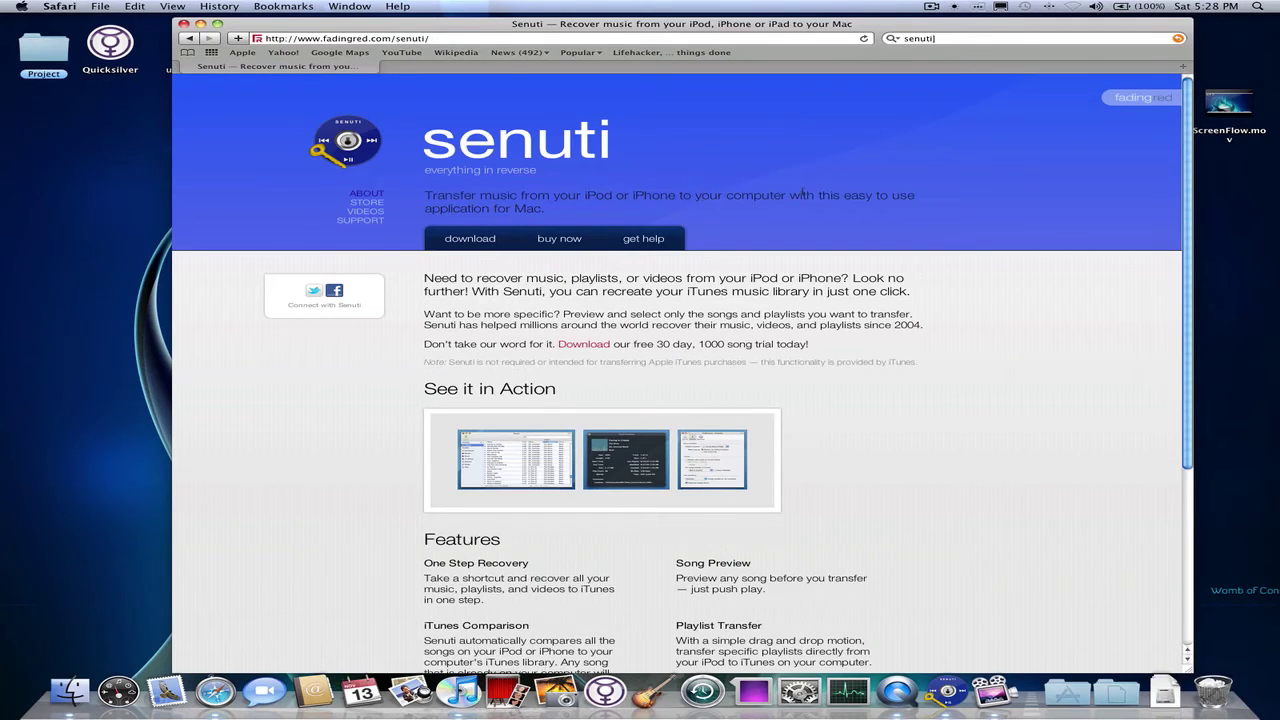
- Scroll the Senuti page down to Features and back up, then minimize Safari
scroll(620, 270, "down", 2)
scroll(588, 317, "down", 2)
scroll(550, 380, "down", 2)
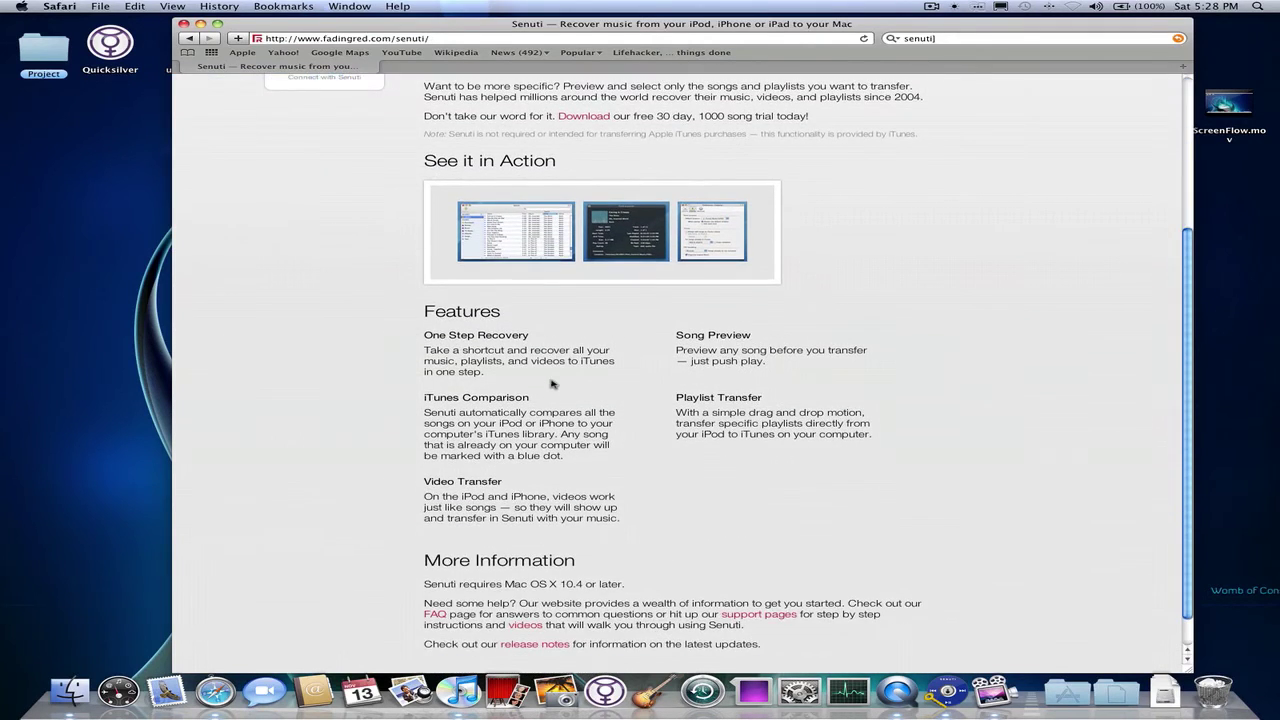
scroll(545, 374, "down", 1)
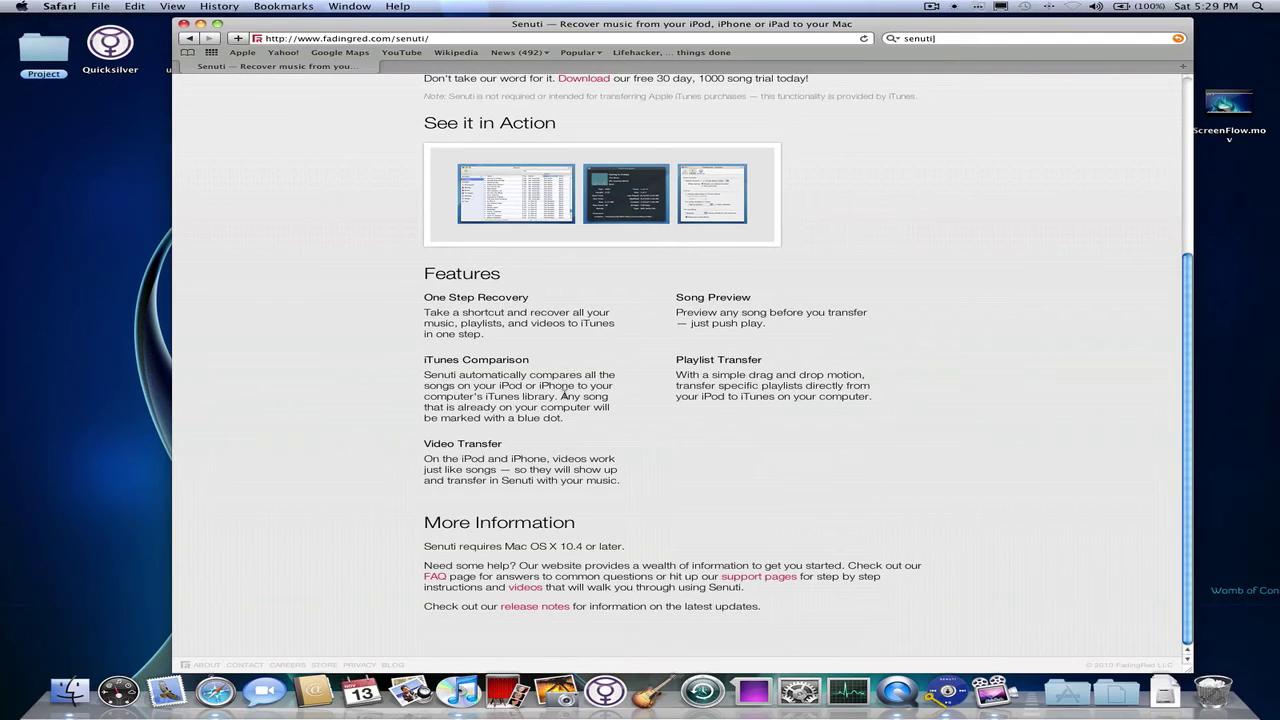
scroll(483, 450, "up", 1)
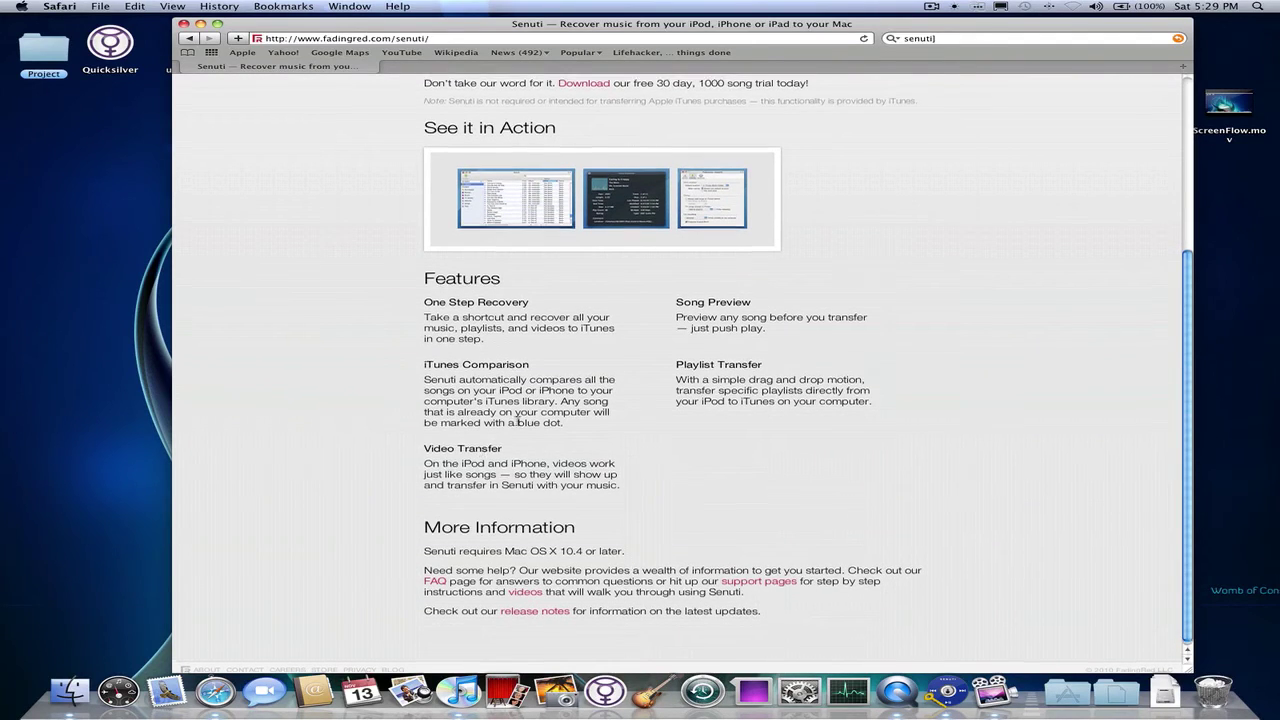
scroll(519, 423, "up", 5)
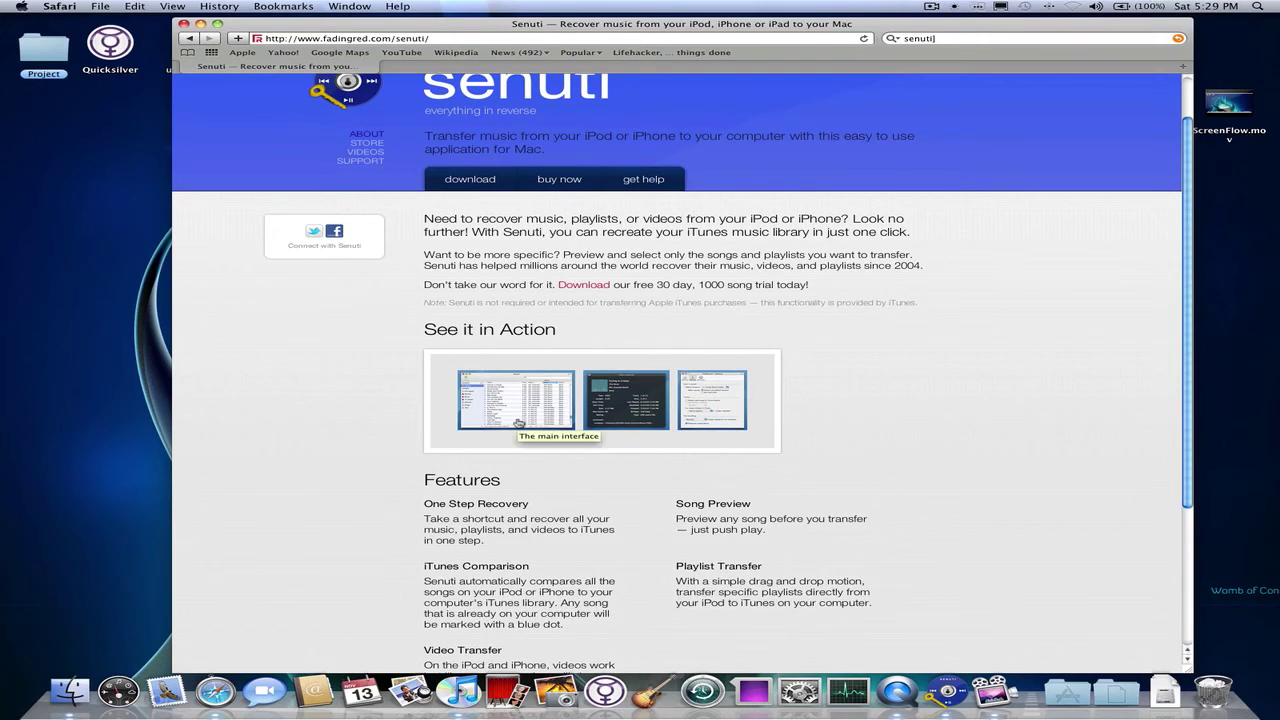
scroll(496, 489, "down", 1)
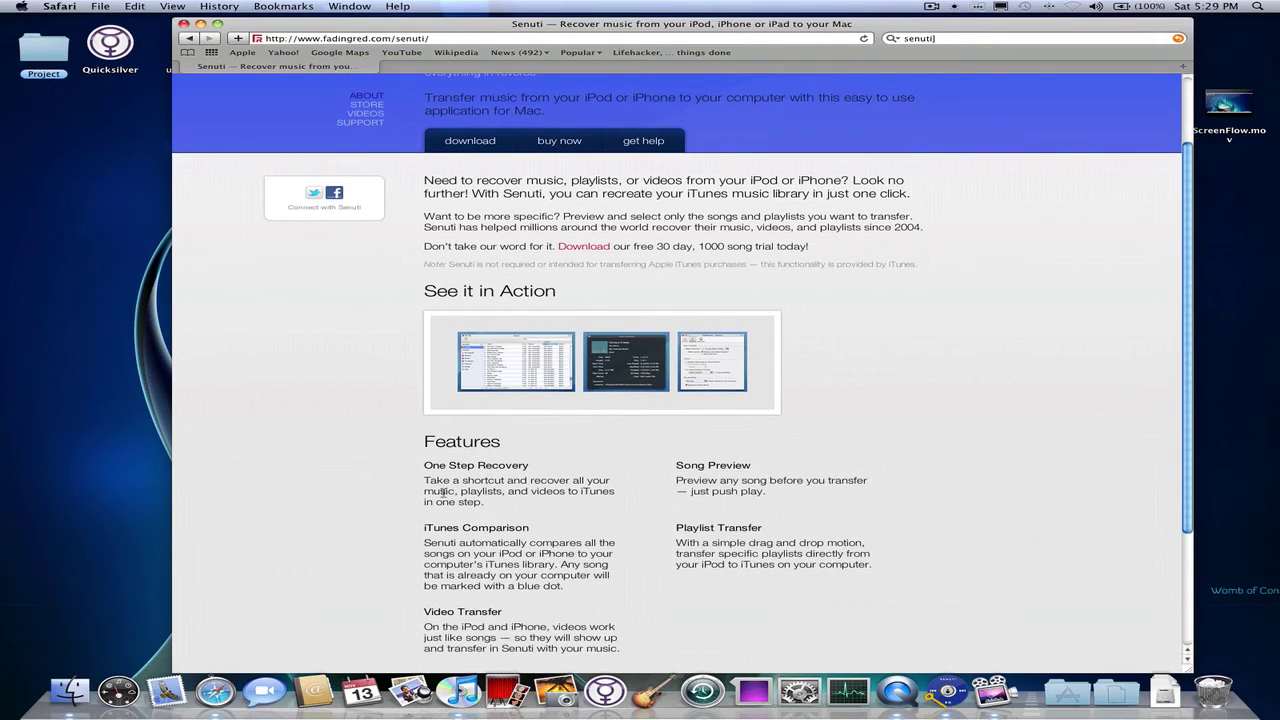
scroll(465, 508, "up", 3)
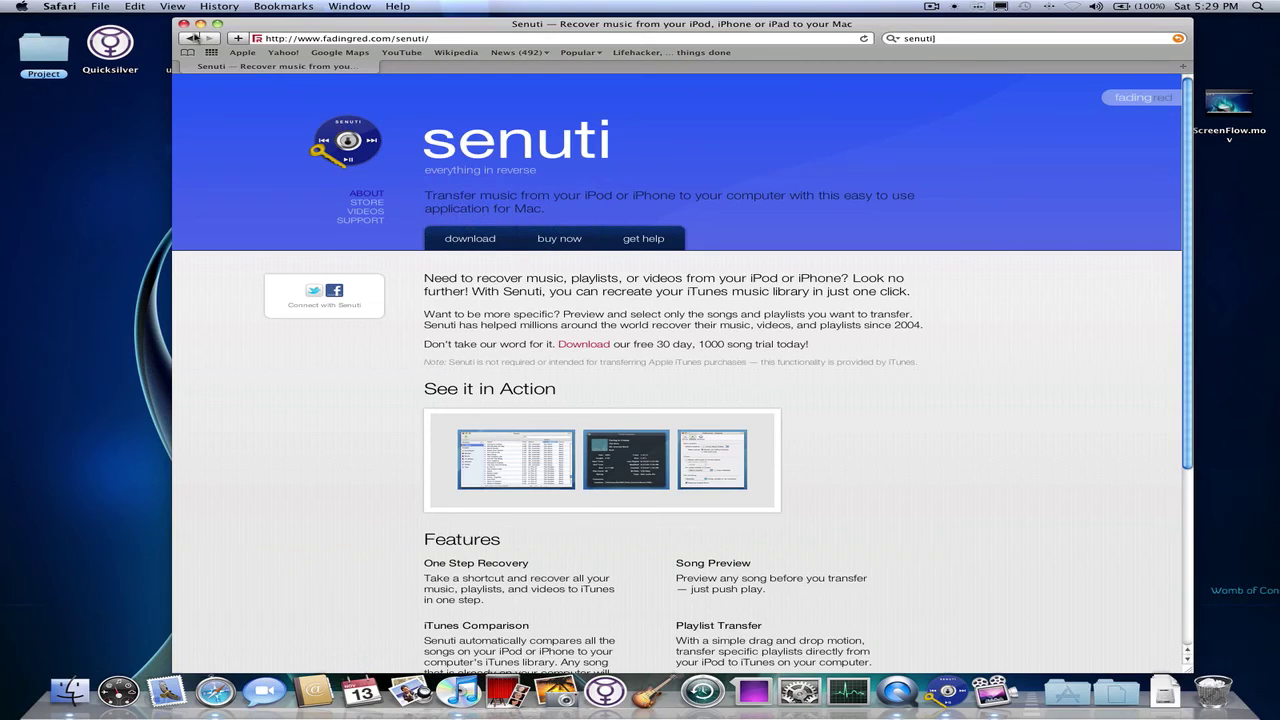
left_click(201, 25)
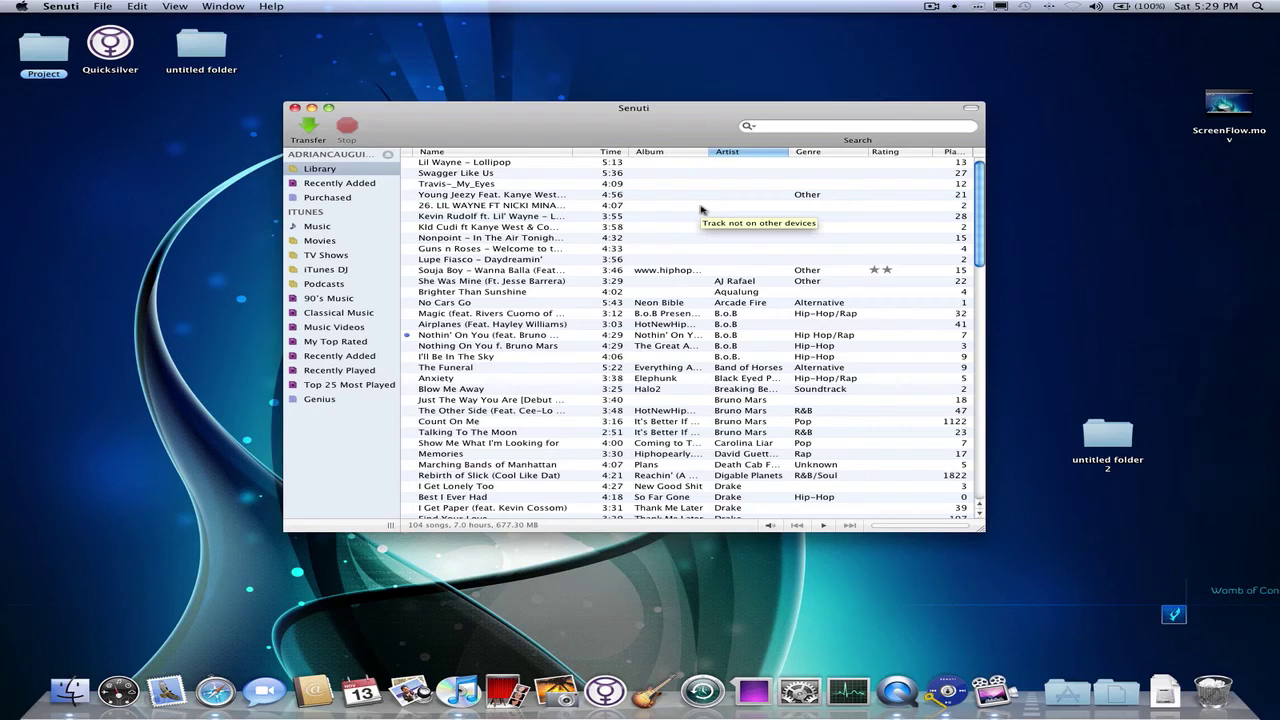
scroll(701, 209, "down", 1)
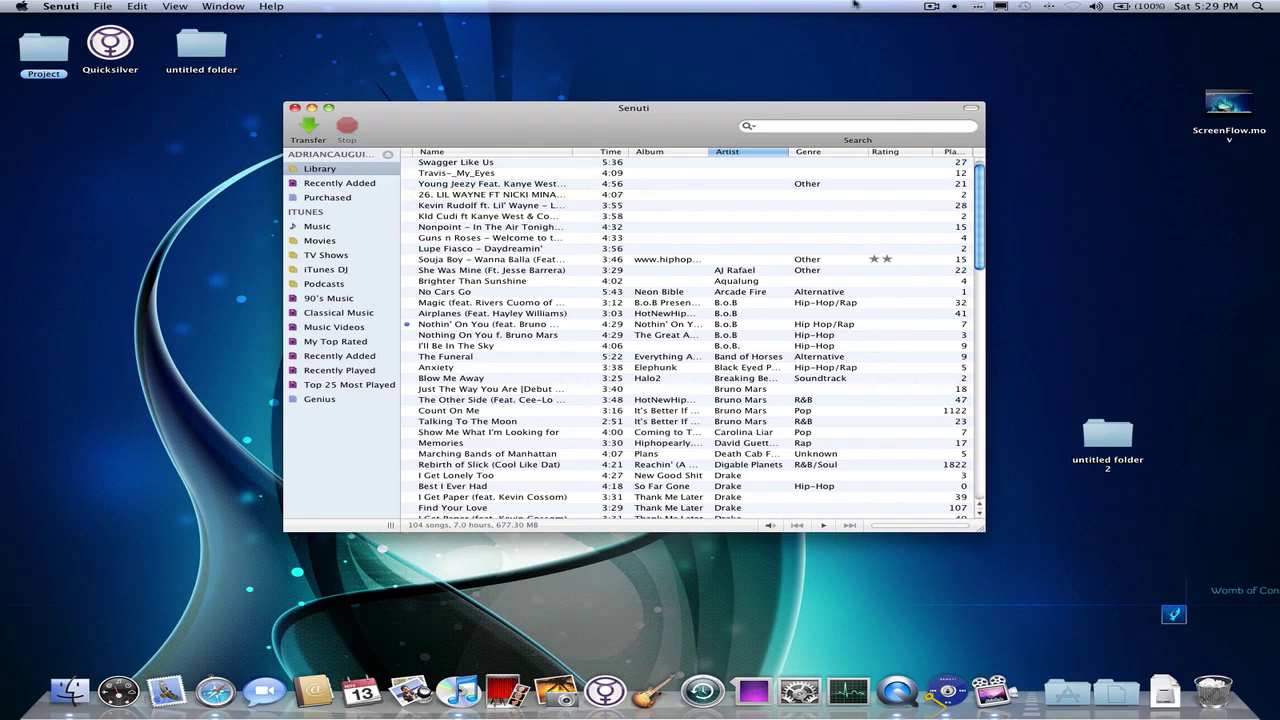
left_click(931, 6)
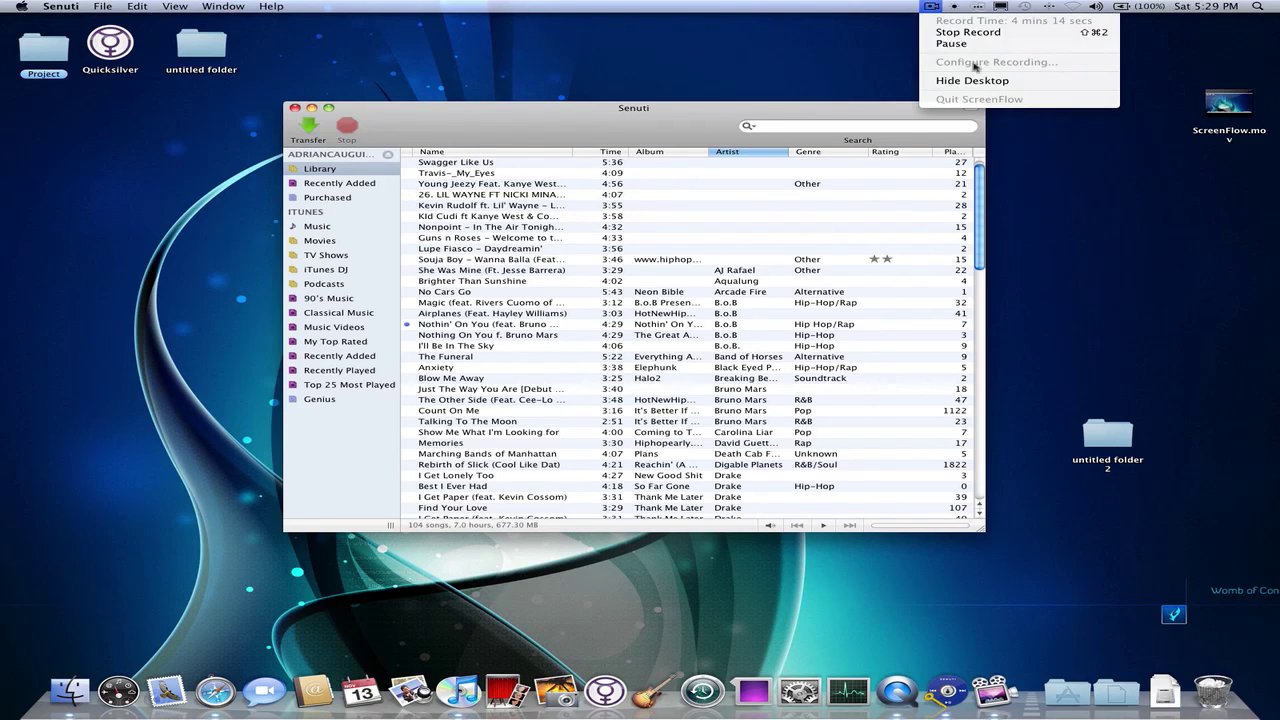